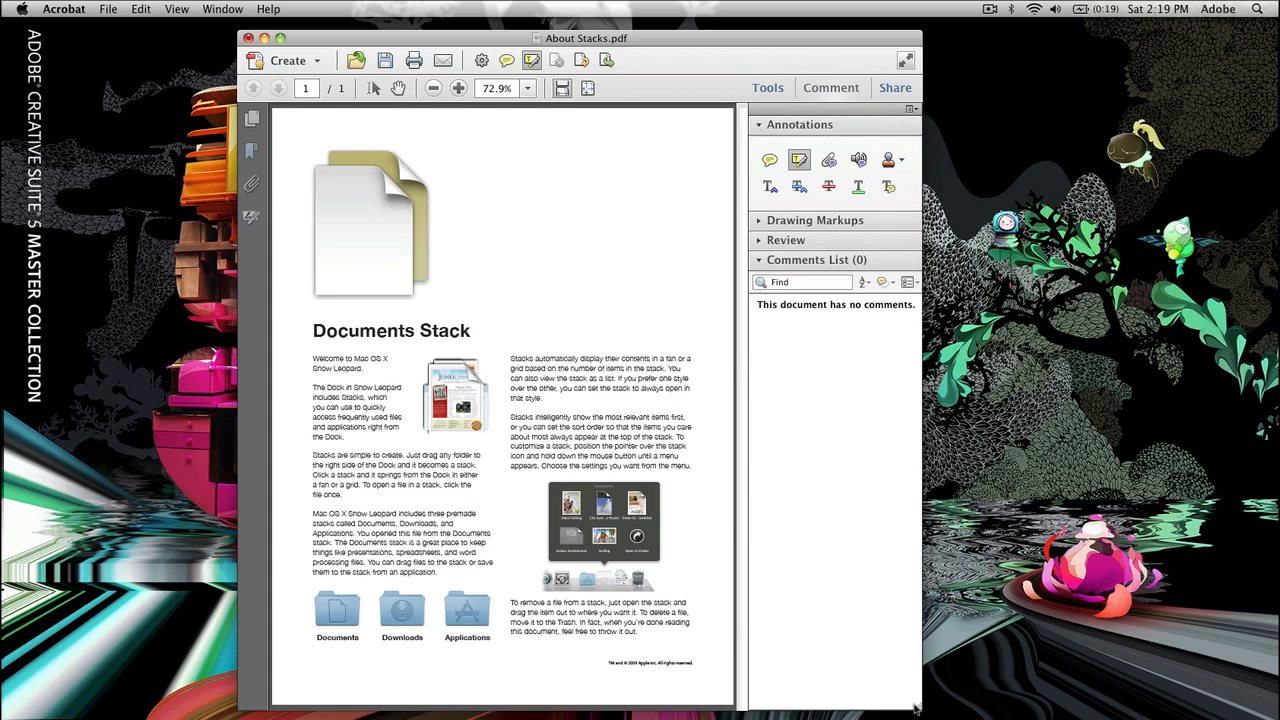
# Widen the document window and view the available Sign Here stamps.
pyautogui.moveTo(916, 708); pyautogui.dragTo(972, 708)
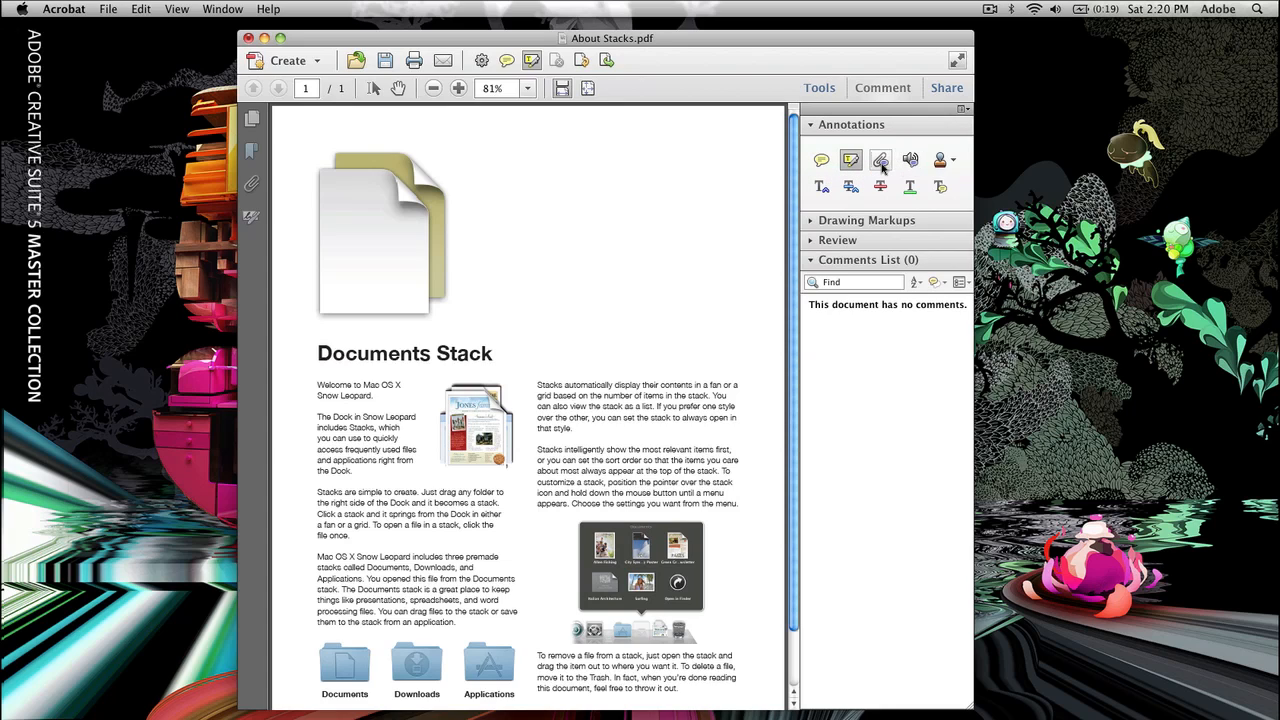
pyautogui.click(952, 163)
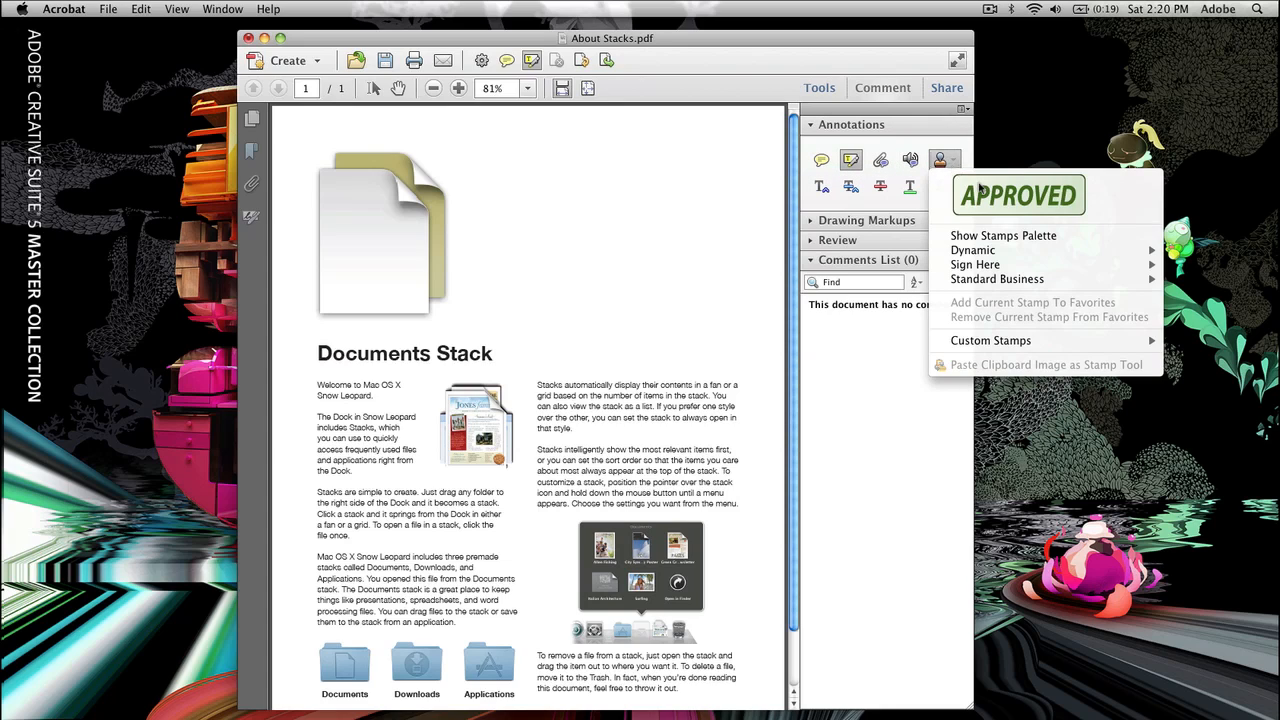
pyautogui.moveTo(972, 264)
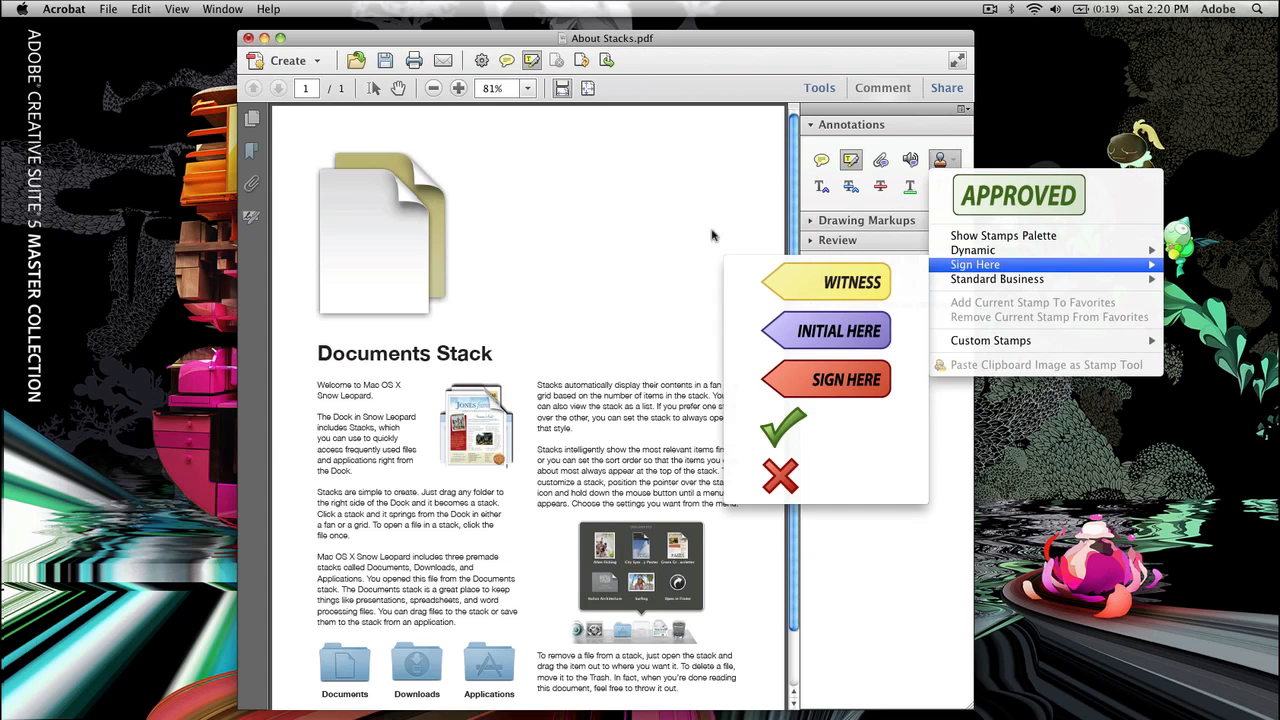
pyautogui.click(816, 190)
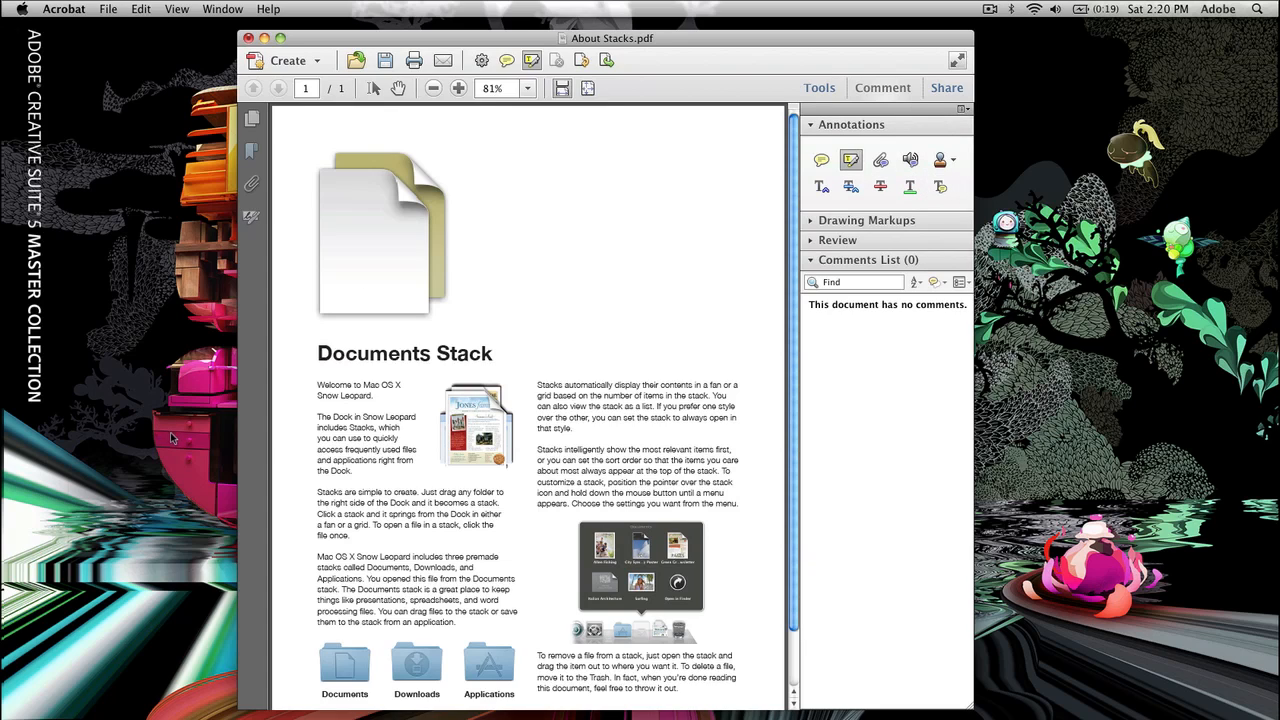
# Highlight the "Documents Stack" heading and review the highlight's appearance, author, subject and review history properties.
pyautogui.moveTo(318, 352); pyautogui.dragTo(498, 352)
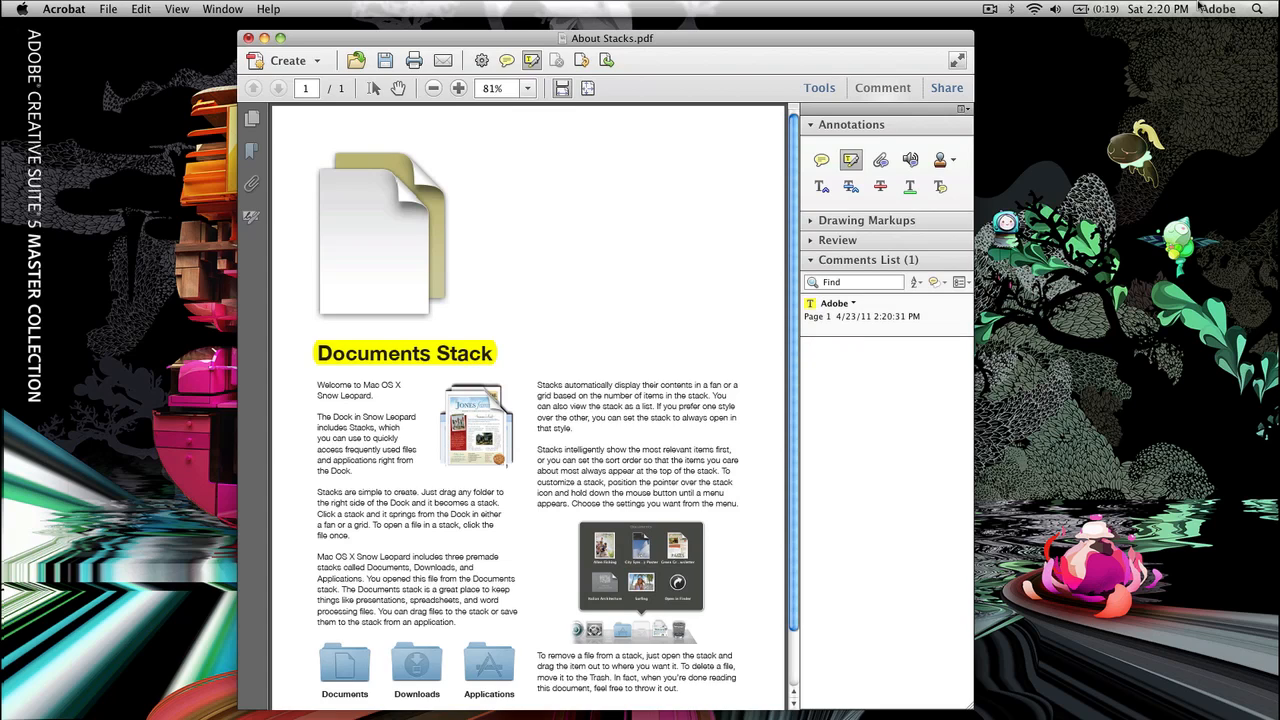
pyautogui.click(859, 318)
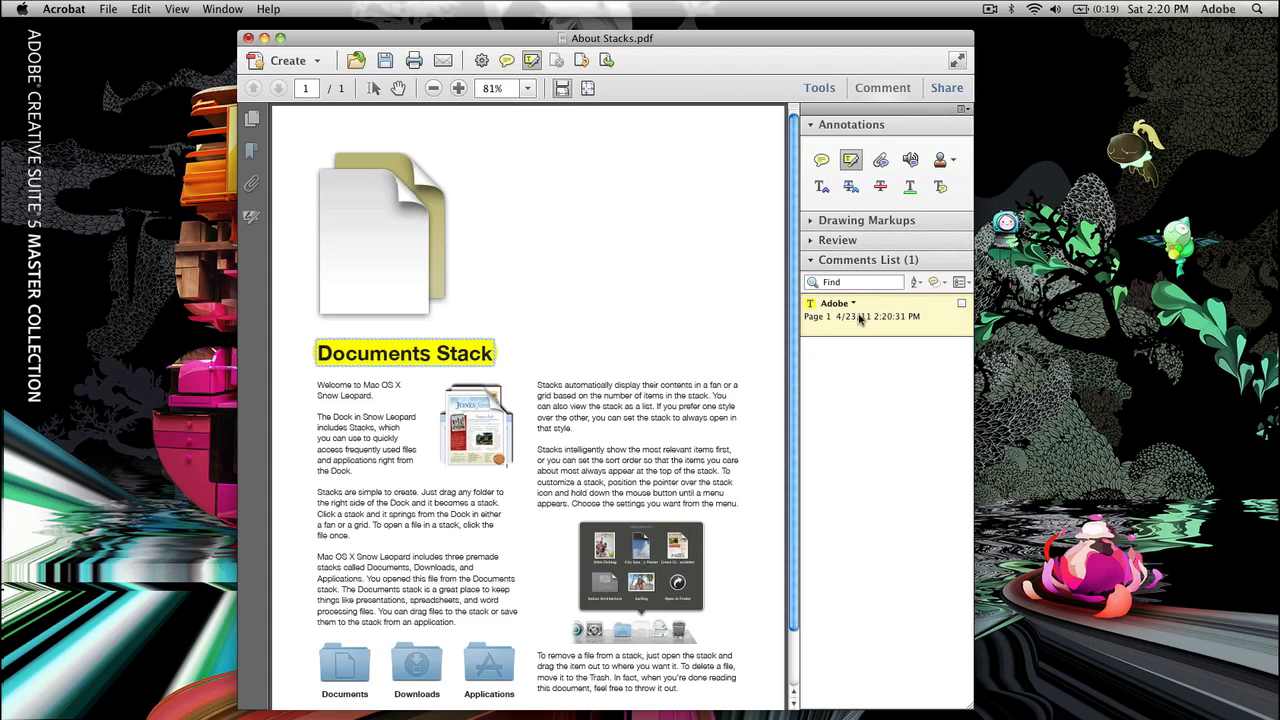
pyautogui.click(853, 304)
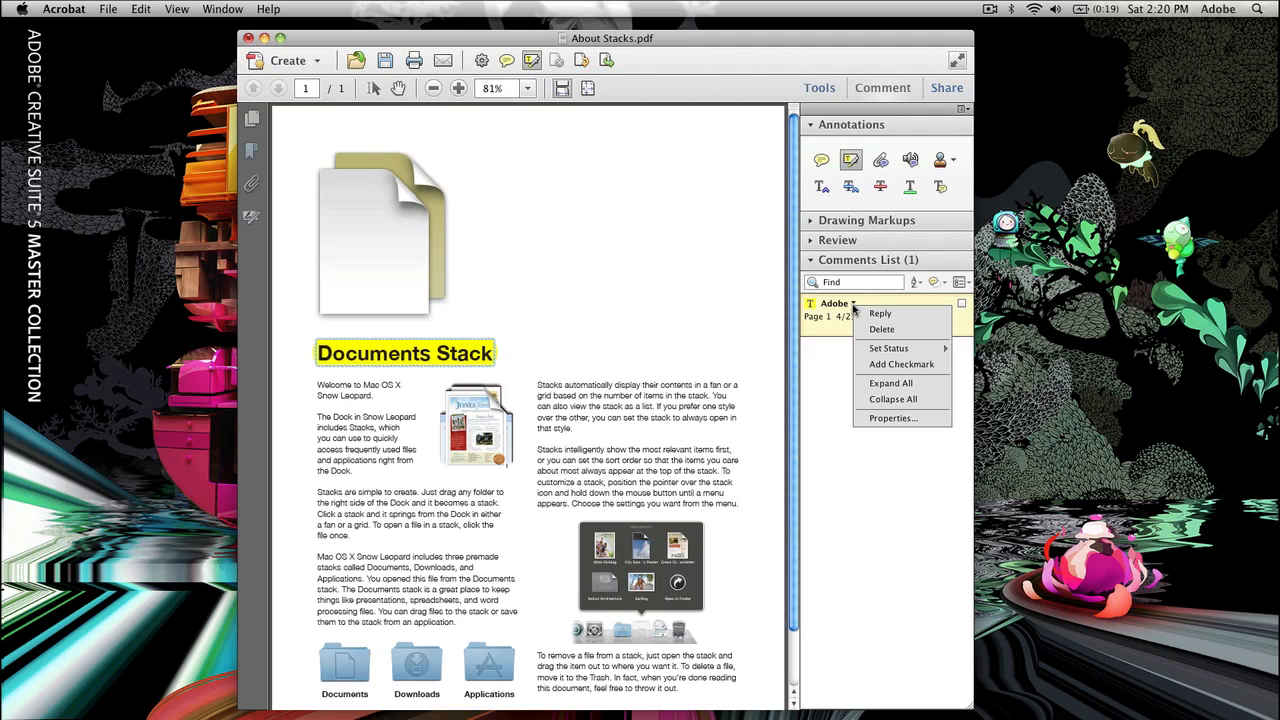
pyautogui.click(881, 419)
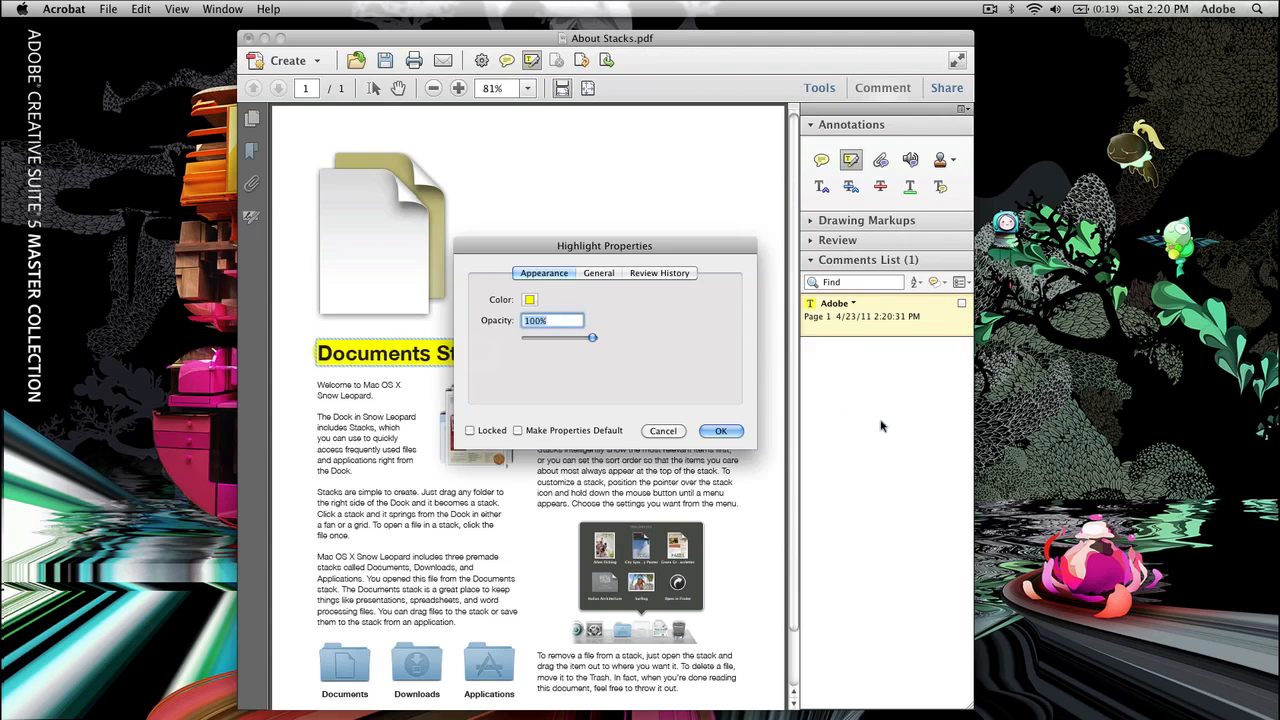
pyautogui.click(598, 273)
pyautogui.doubleClick(601, 298)
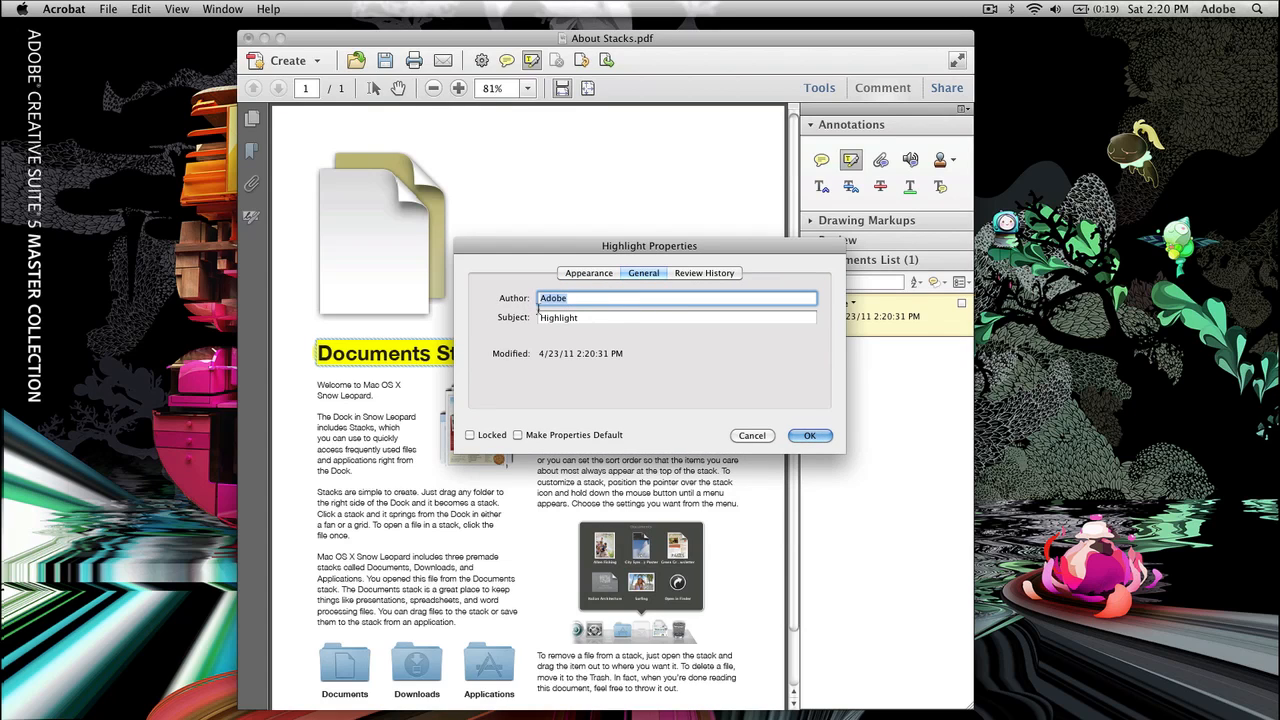
pyautogui.click(573, 302)
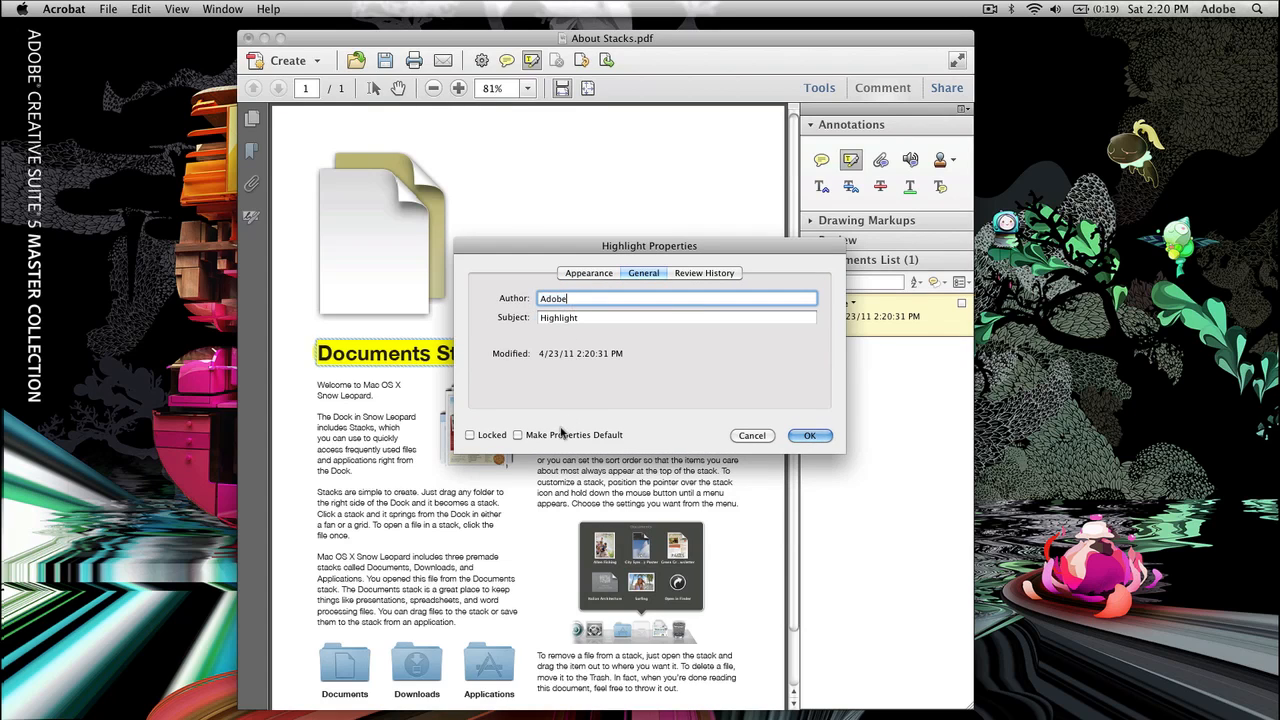
pyautogui.click(677, 316)
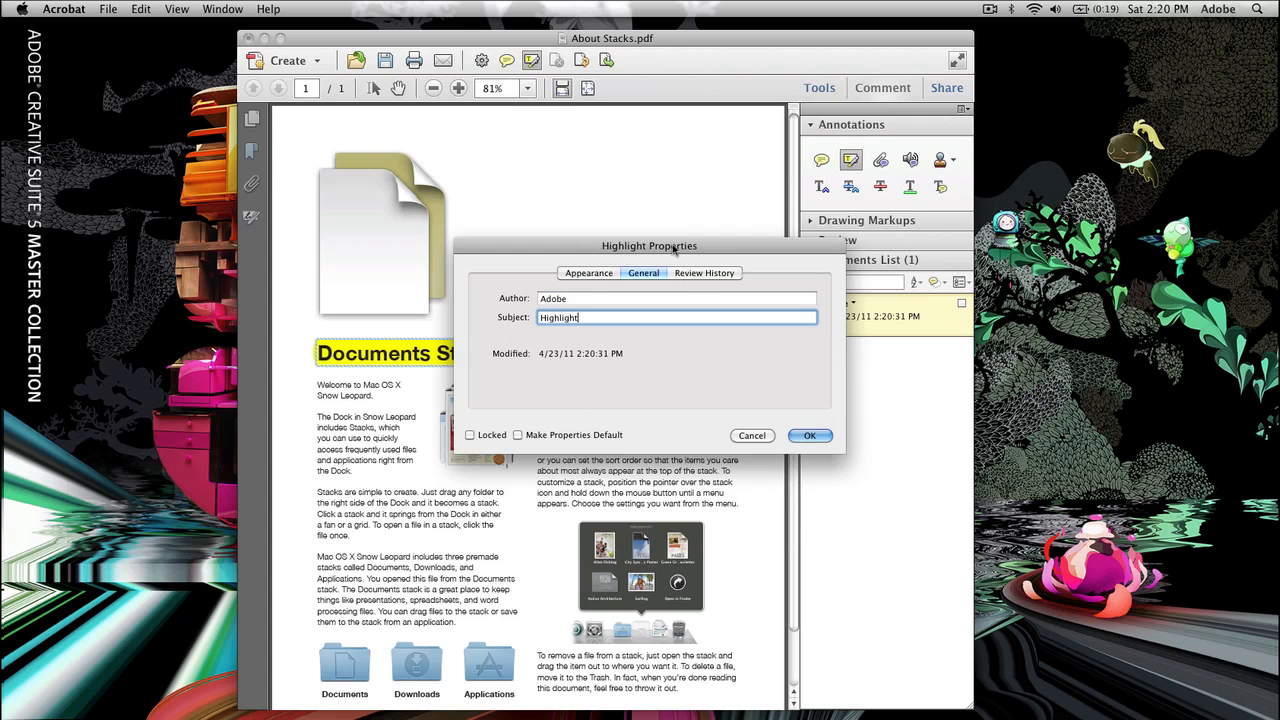
pyautogui.click(705, 274)
pyautogui.click(625, 273)
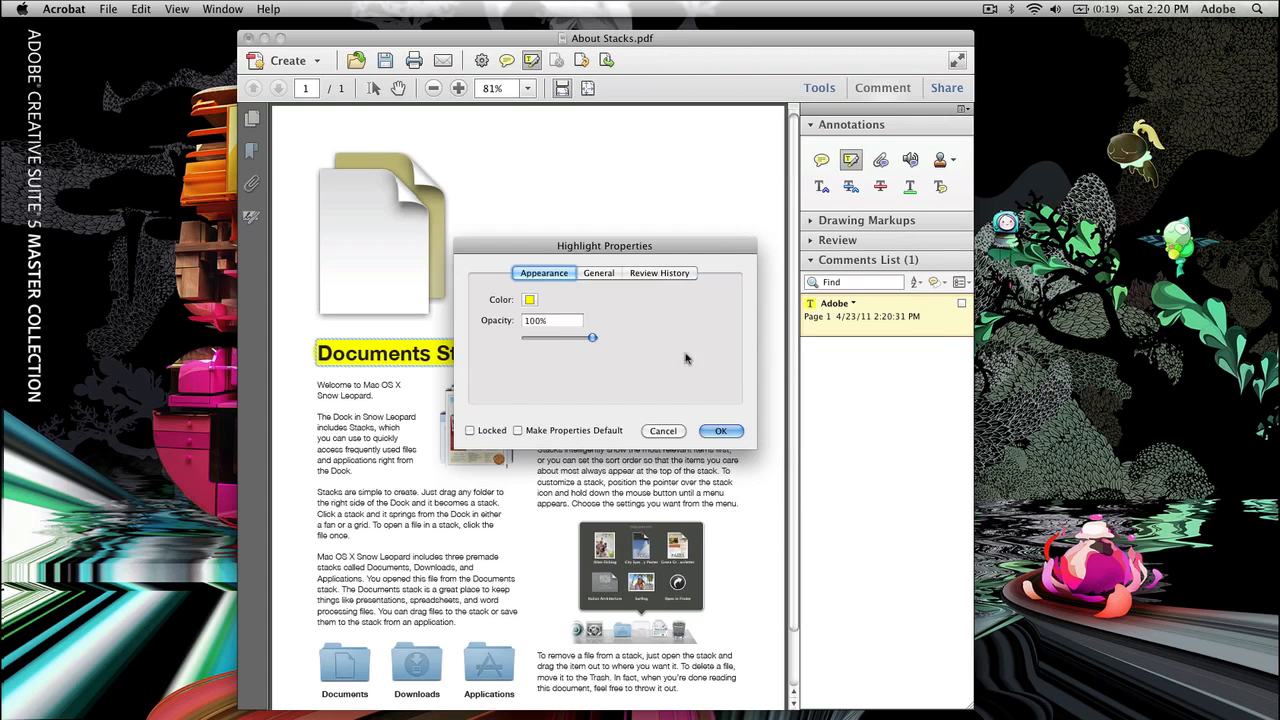
pyautogui.click(720, 431)
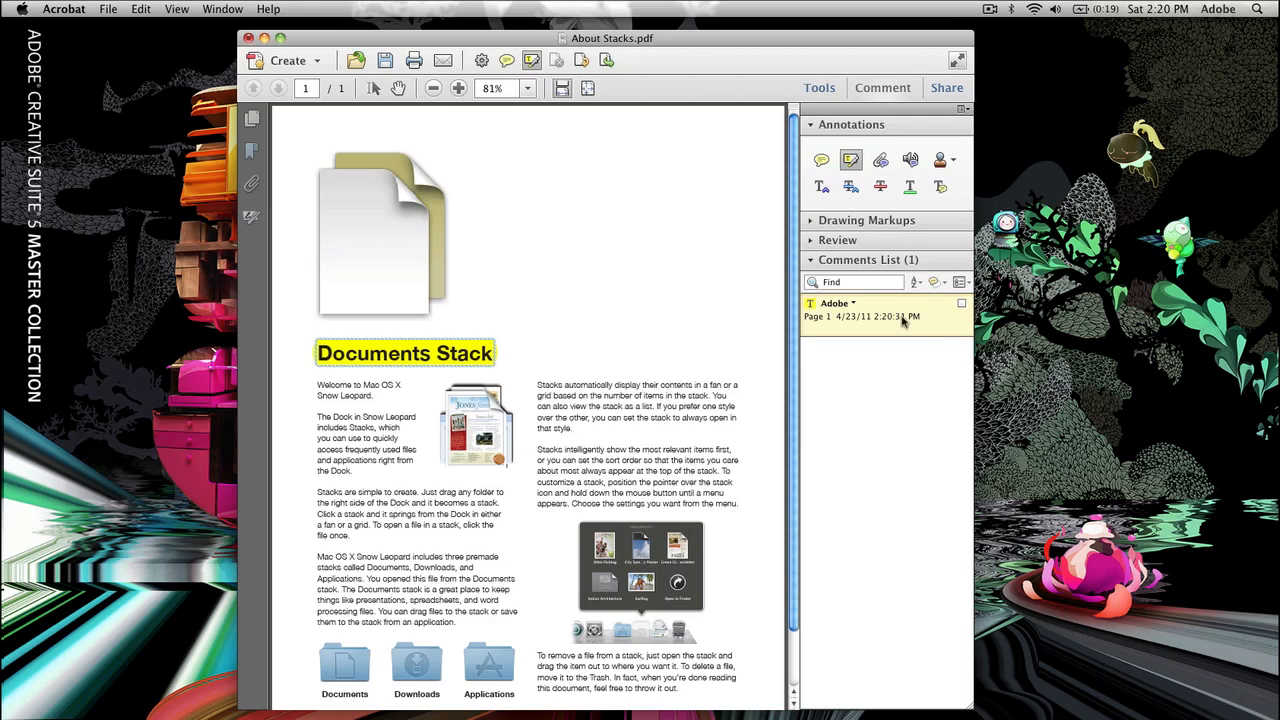
# Attach the comment "This should be longer." to the text "Welcome to Mac OS X Snow Leopard." and close its note.
pyautogui.click(938, 189)
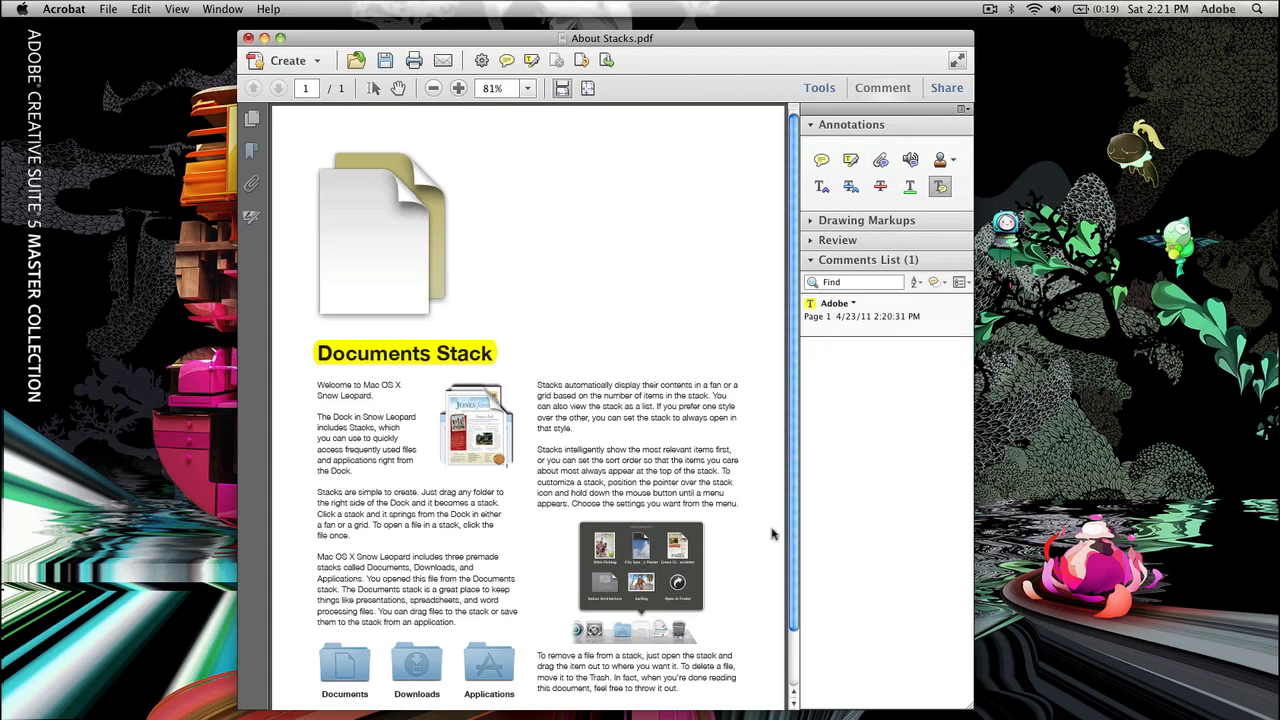
pyautogui.moveTo(316, 385); pyautogui.dragTo(374, 396)
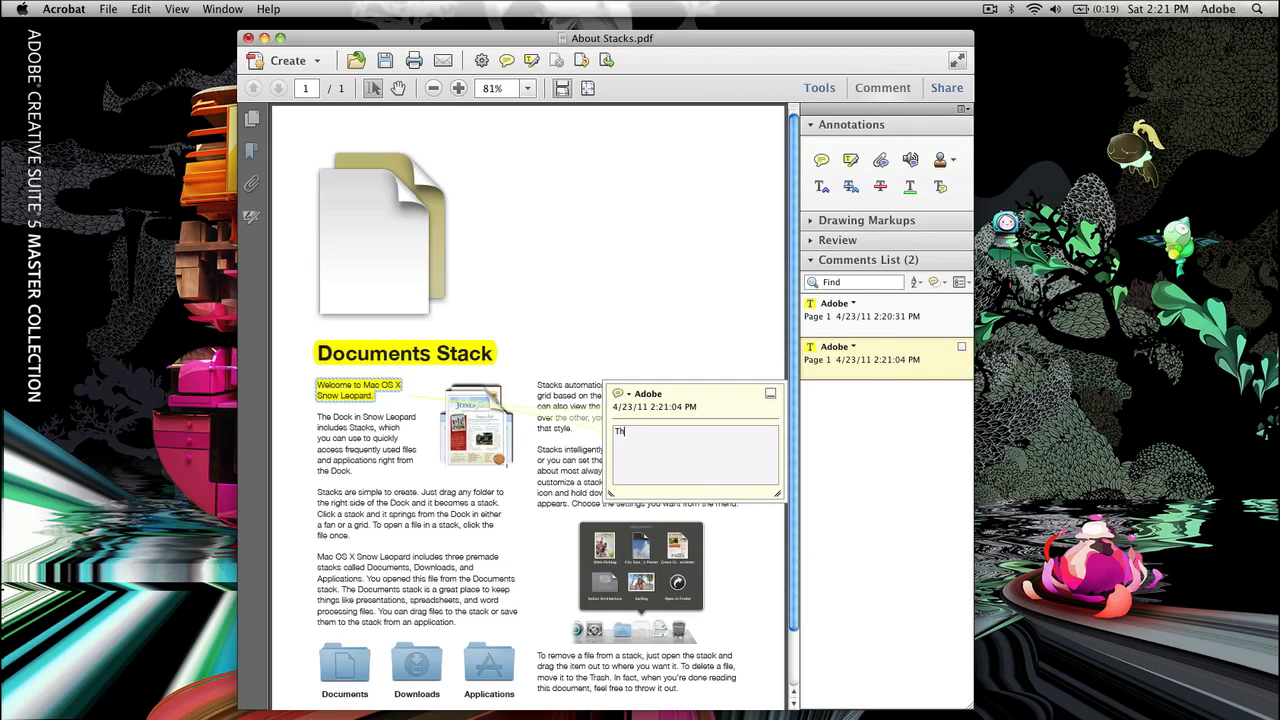
pyautogui.write('This should be longer.')
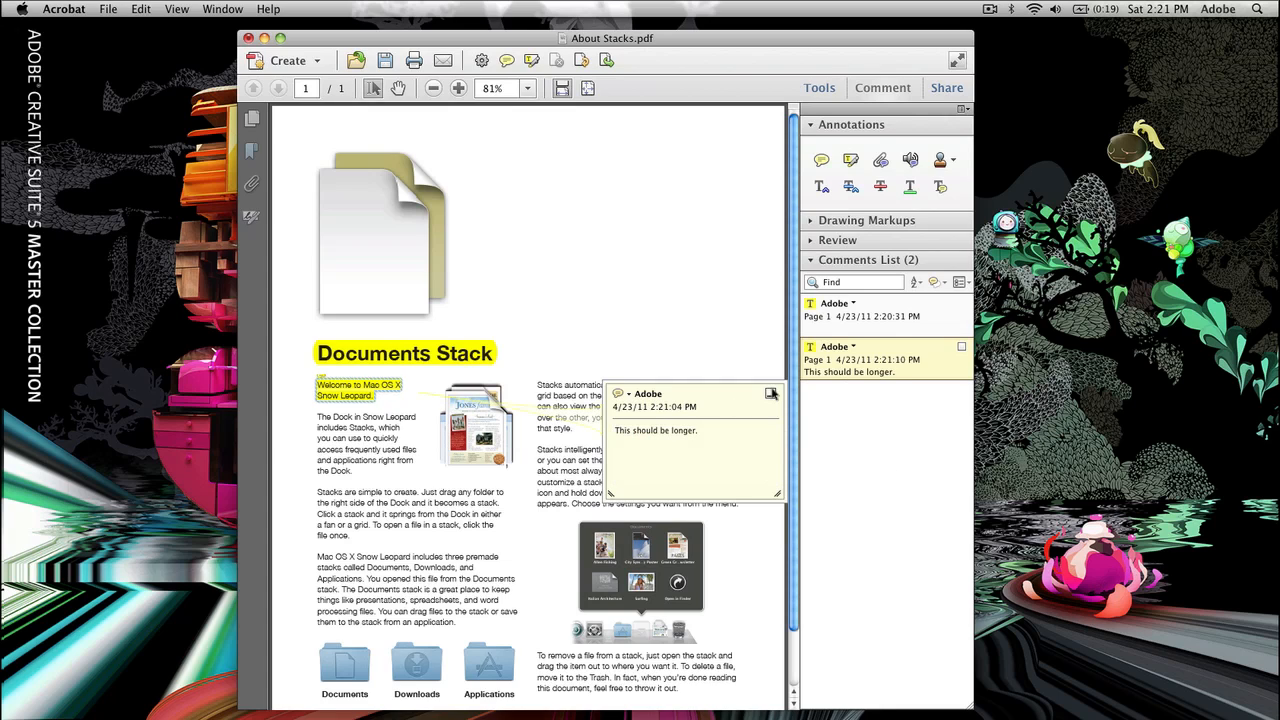
pyautogui.click(771, 394)
pyautogui.click(864, 376)
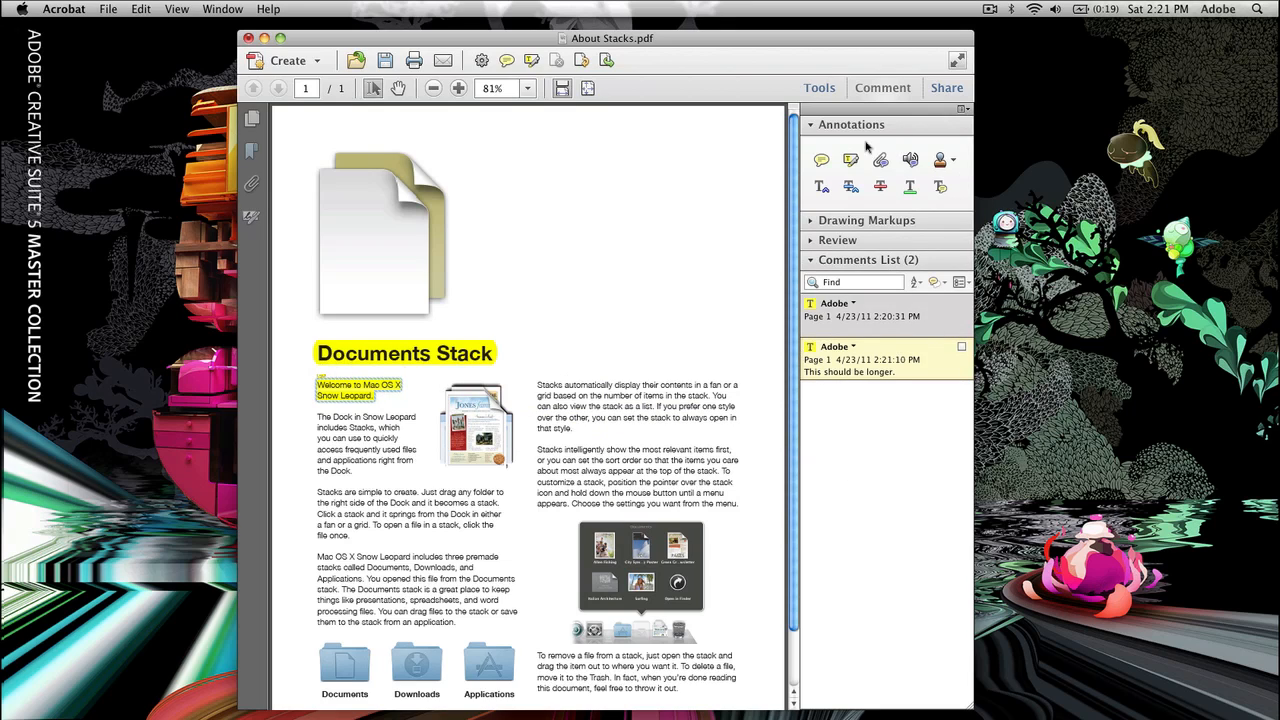
# Strike through the word "just" in the paragraph about removing a file, and select that markup in the comments list.
pyautogui.click(884, 188)
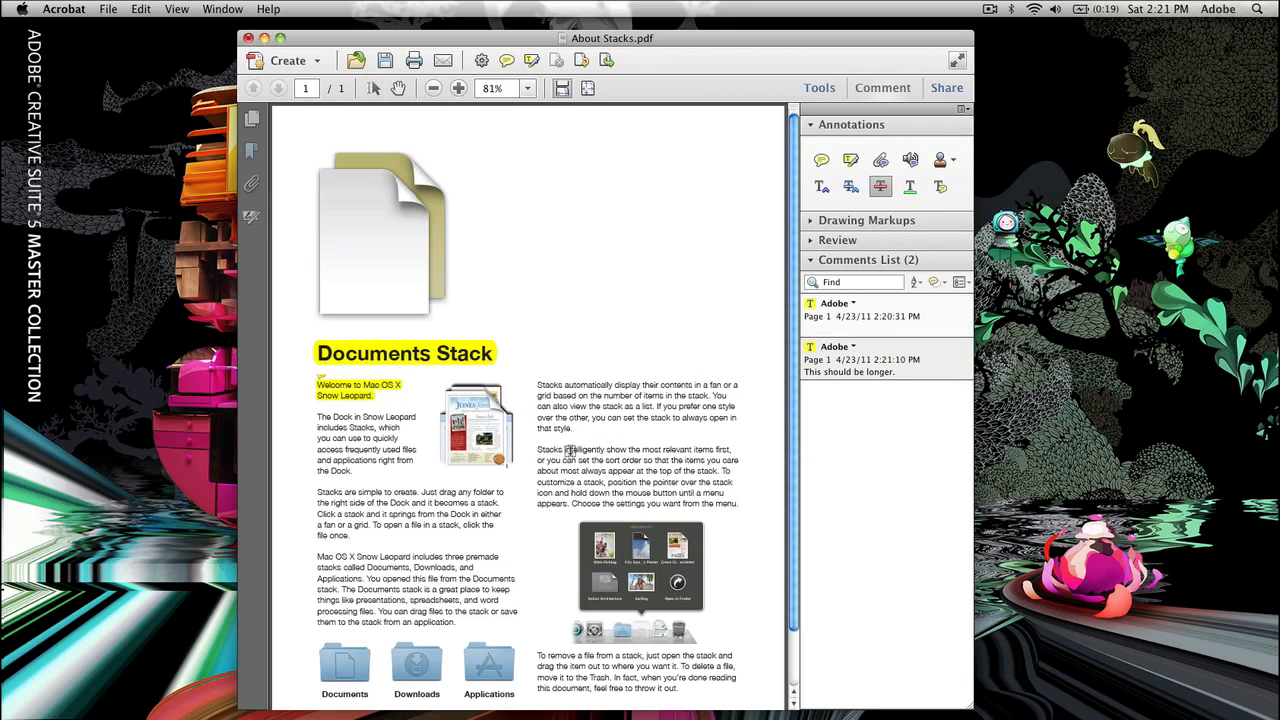
pyautogui.scroll(-2, 594, 514)
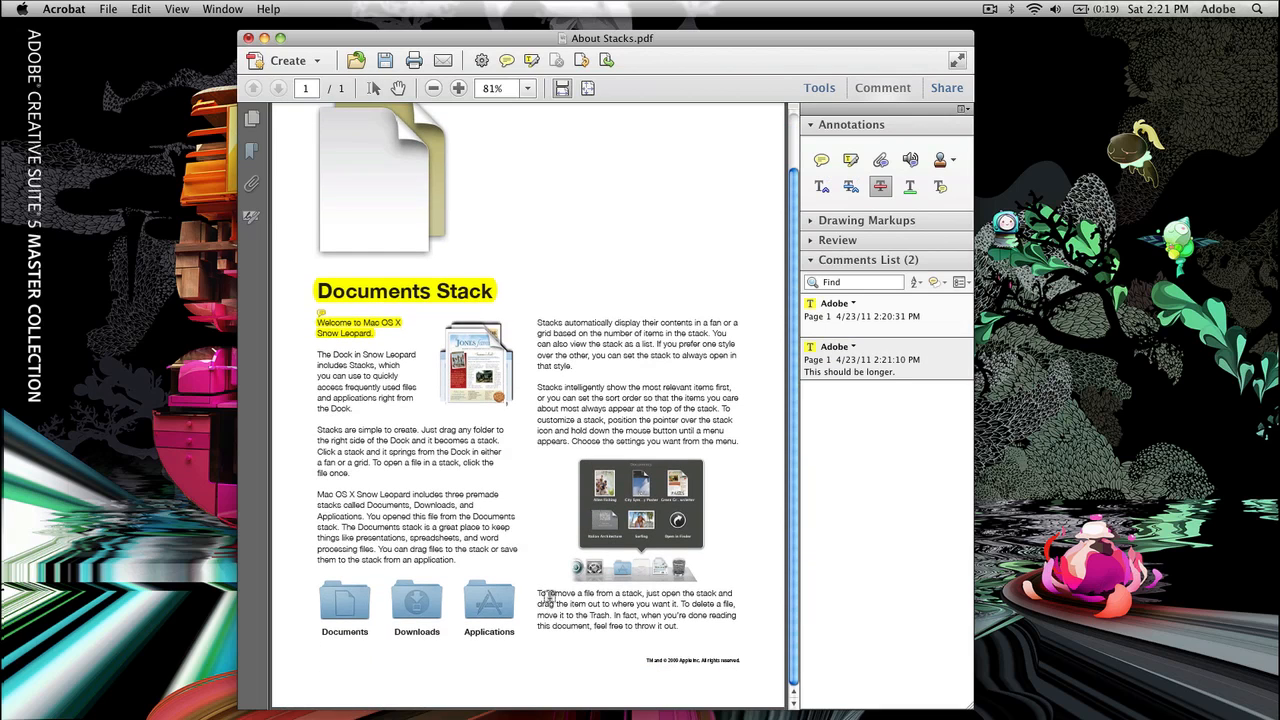
pyautogui.moveTo(645, 594)
pyautogui.mouseDown()
pyautogui.moveTo(668, 604)
pyautogui.moveTo(659, 595)
pyautogui.mouseUp()
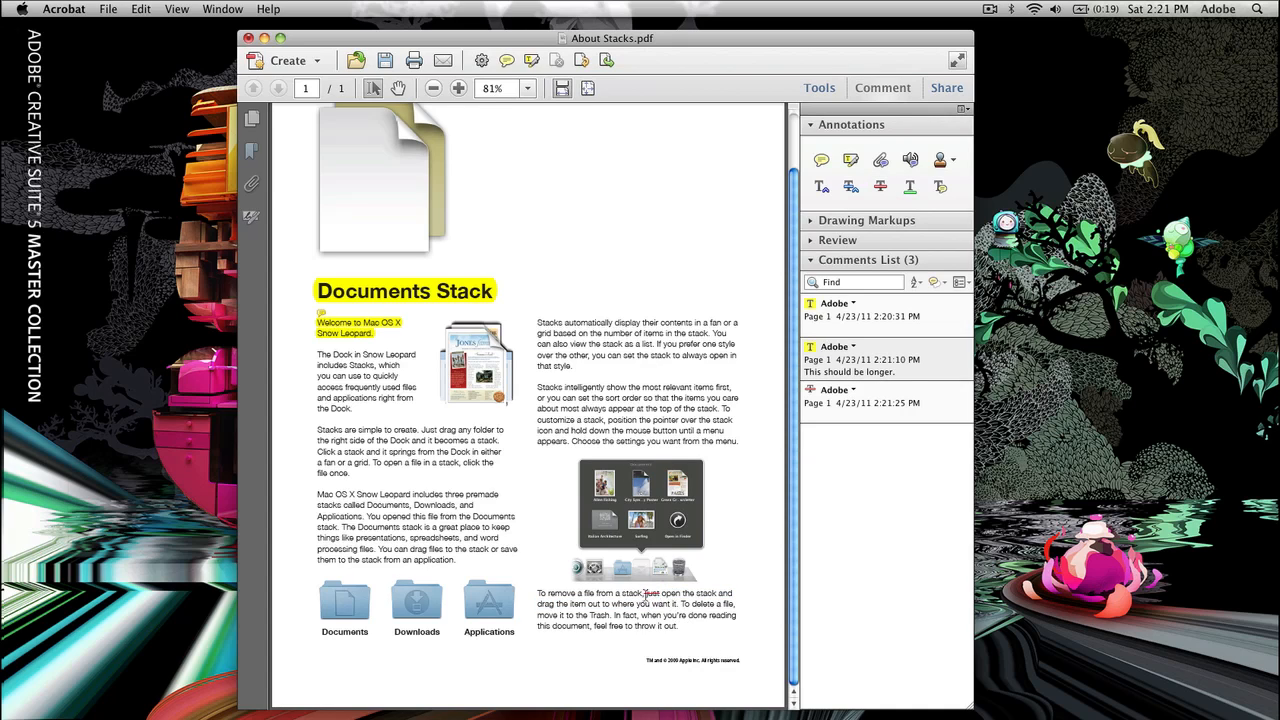
pyautogui.click(873, 405)
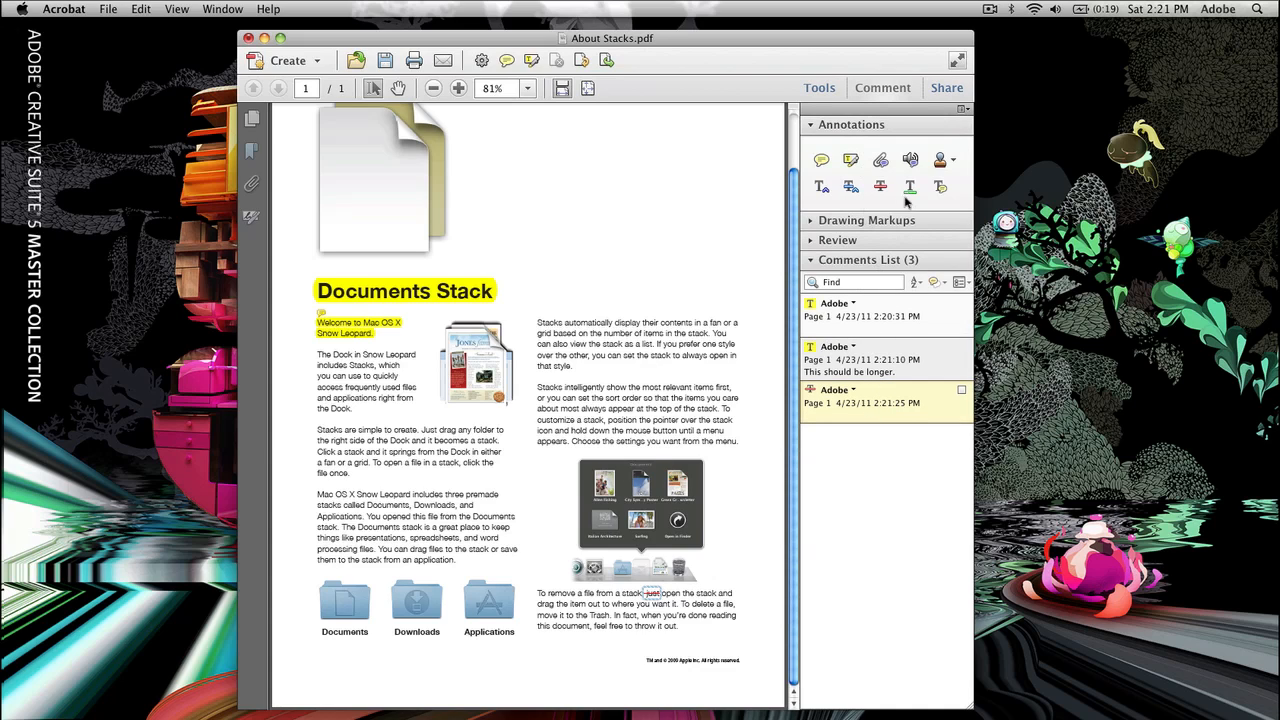
# Place a DRAFT stamp from the Standard Business set on the page and move it to the page's upper-right corner.
pyautogui.click(950, 160)
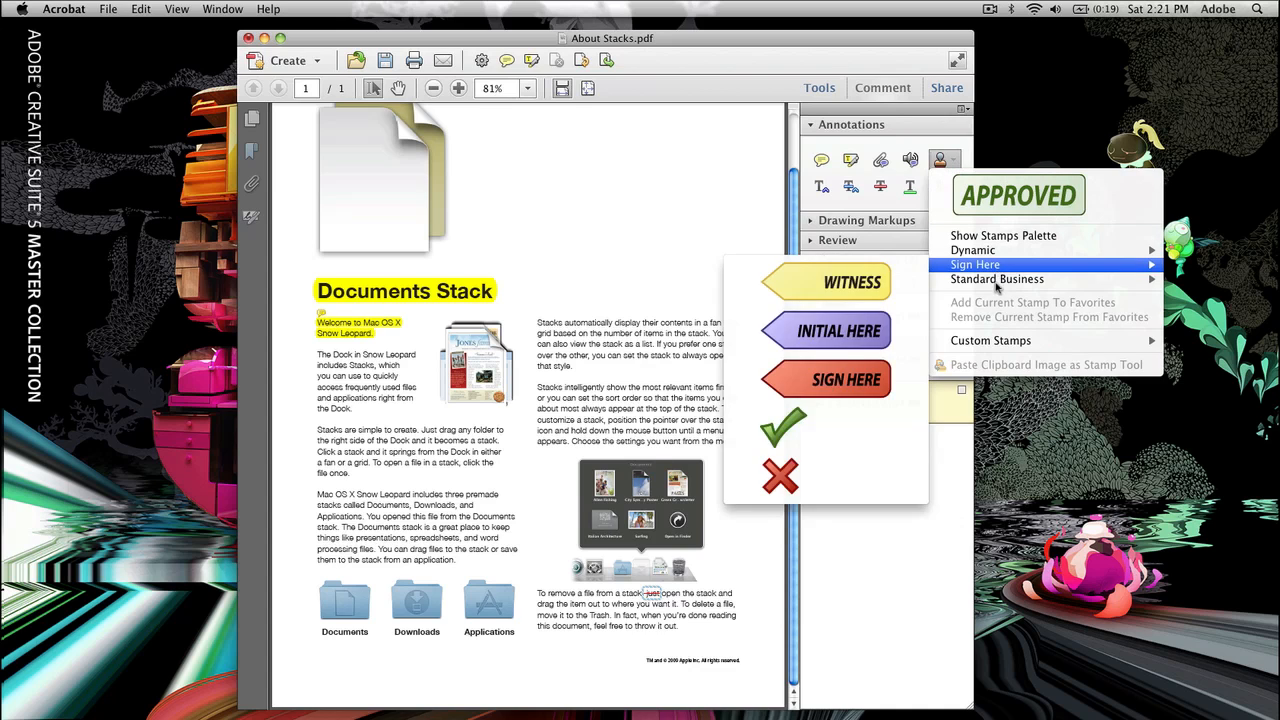
pyautogui.moveTo(996, 282)
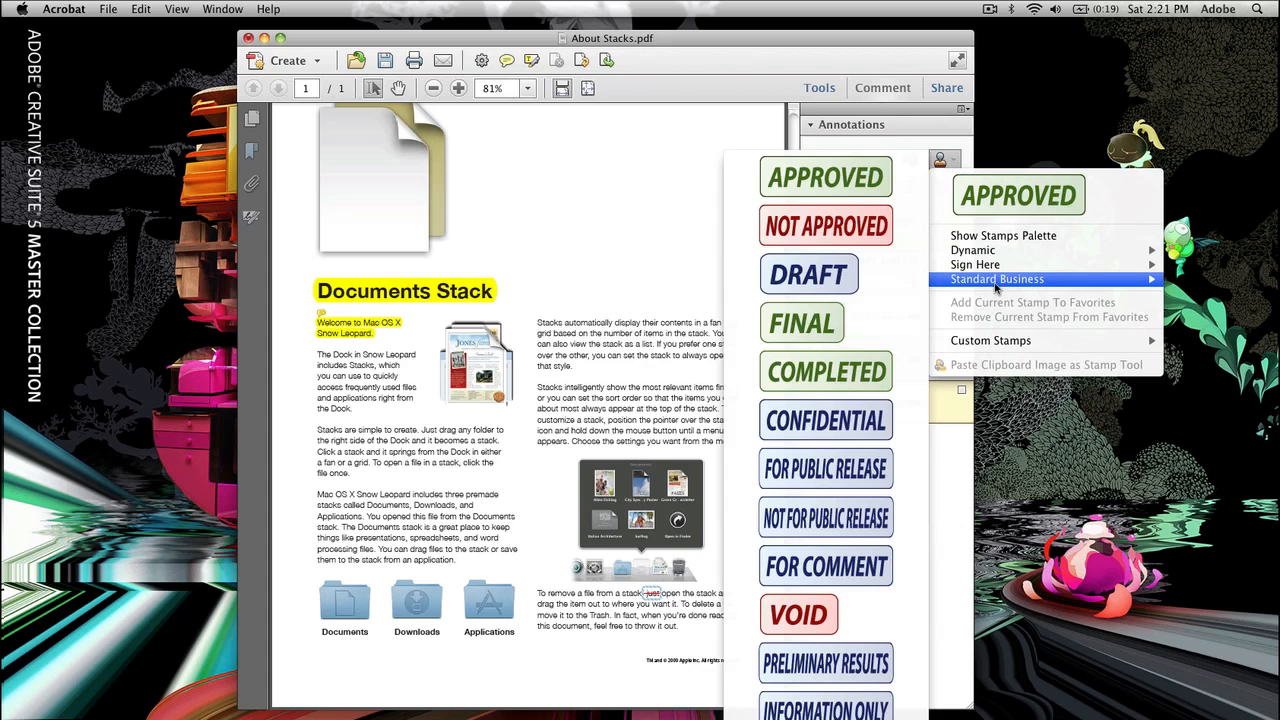
pyautogui.click(866, 284)
pyautogui.scroll(2, 650, 290)
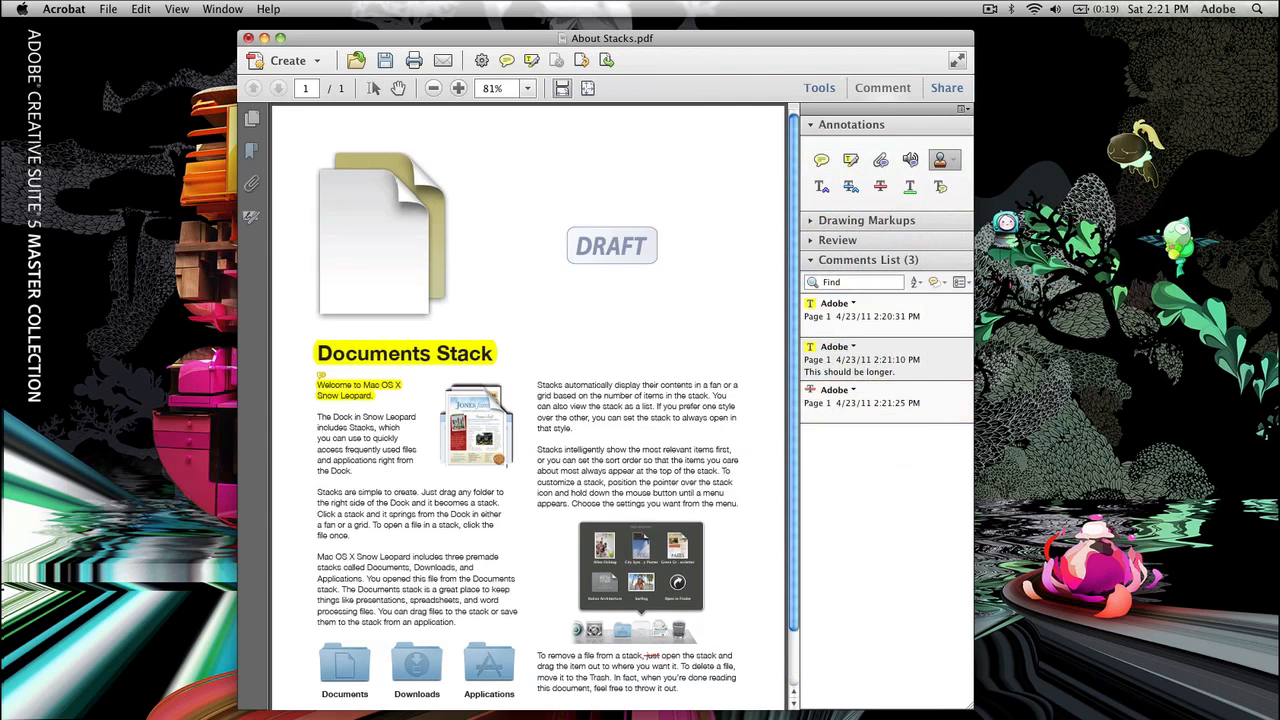
pyautogui.click(620, 205)
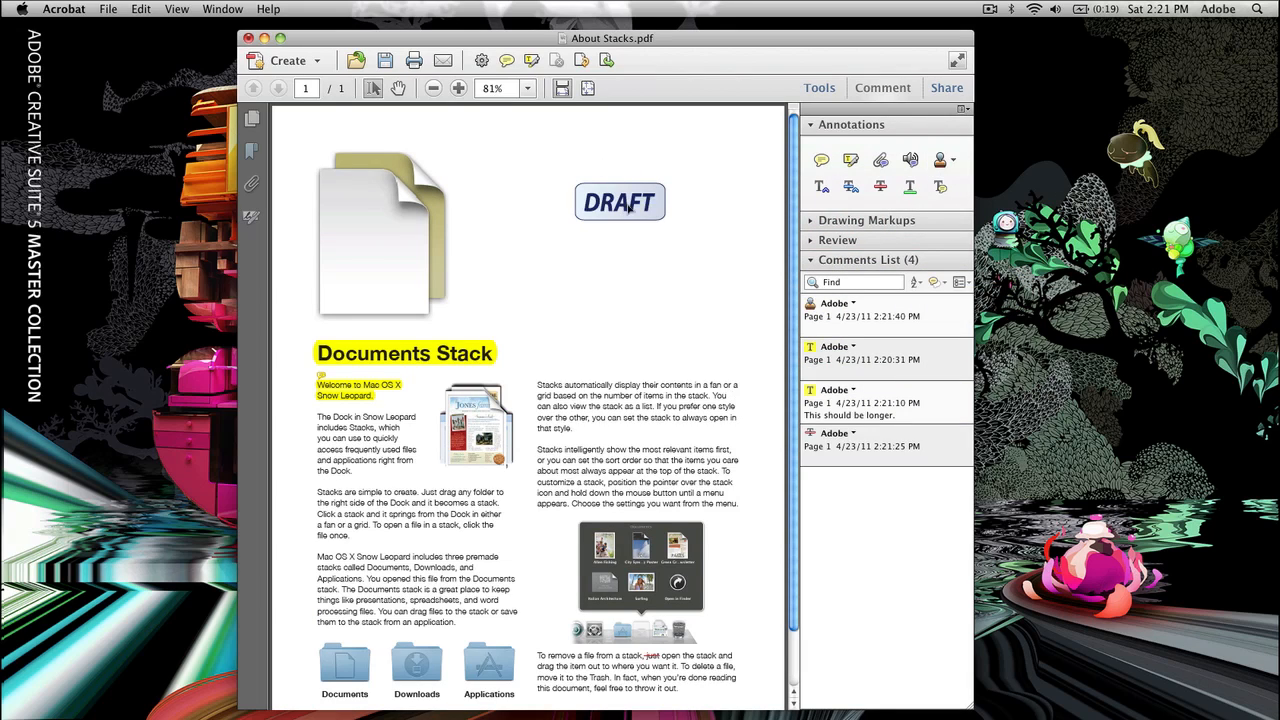
pyautogui.moveTo(627, 205); pyautogui.dragTo(703, 151)
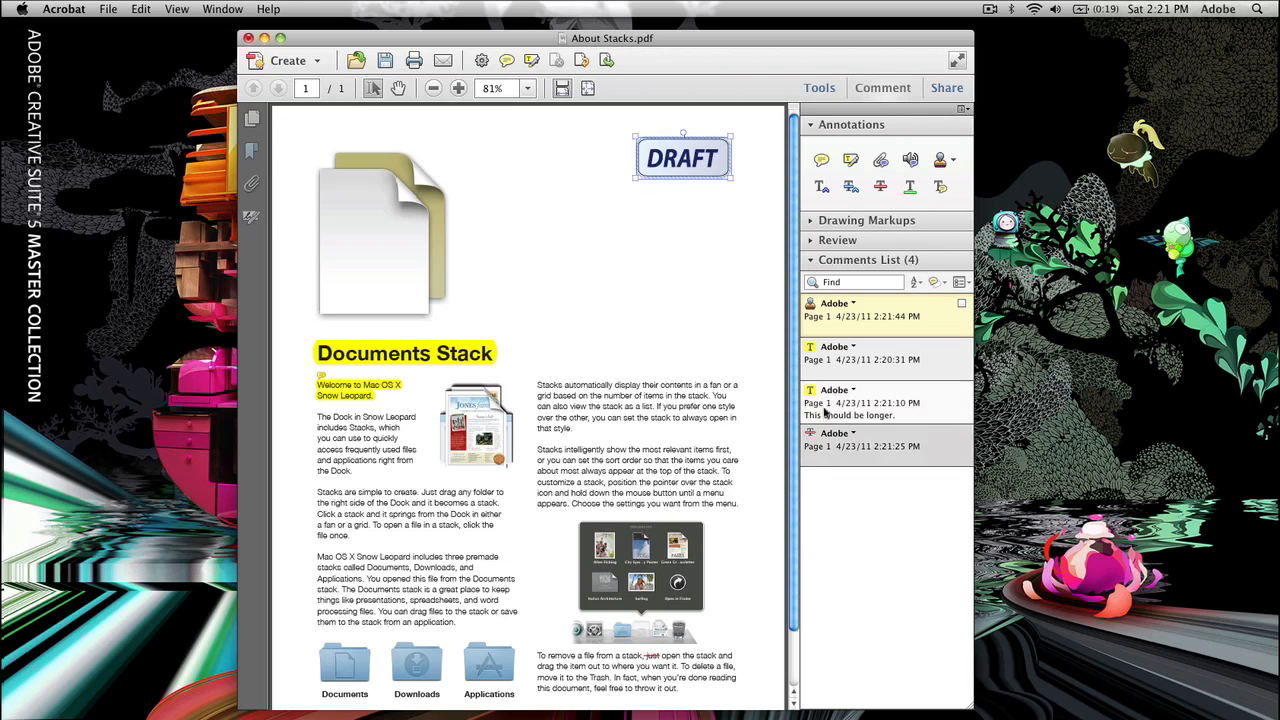
pyautogui.click(677, 246)
pyautogui.scroll(-2, 676, 247)
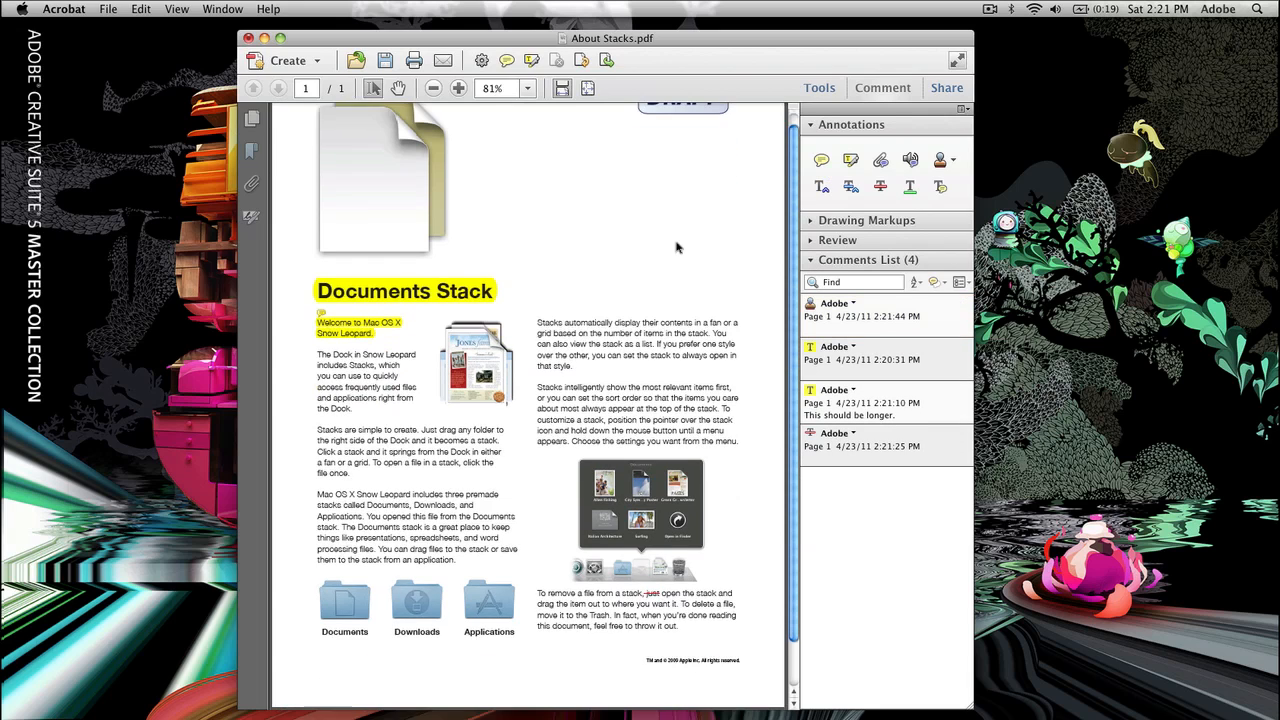
pyautogui.scroll(2, 677, 246)
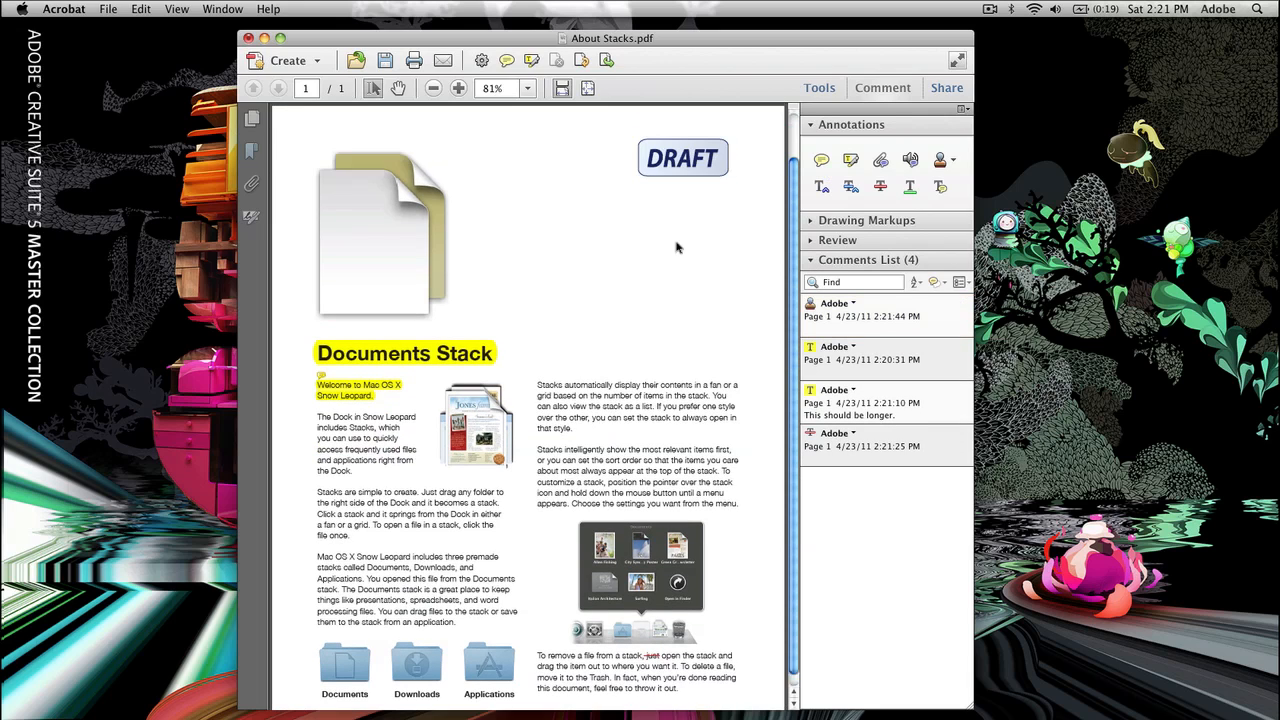
# Draw a two-segment connected-line markup in the blank area below the DRAFT stamp.
pyautogui.click(840, 125)
pyautogui.click(860, 144)
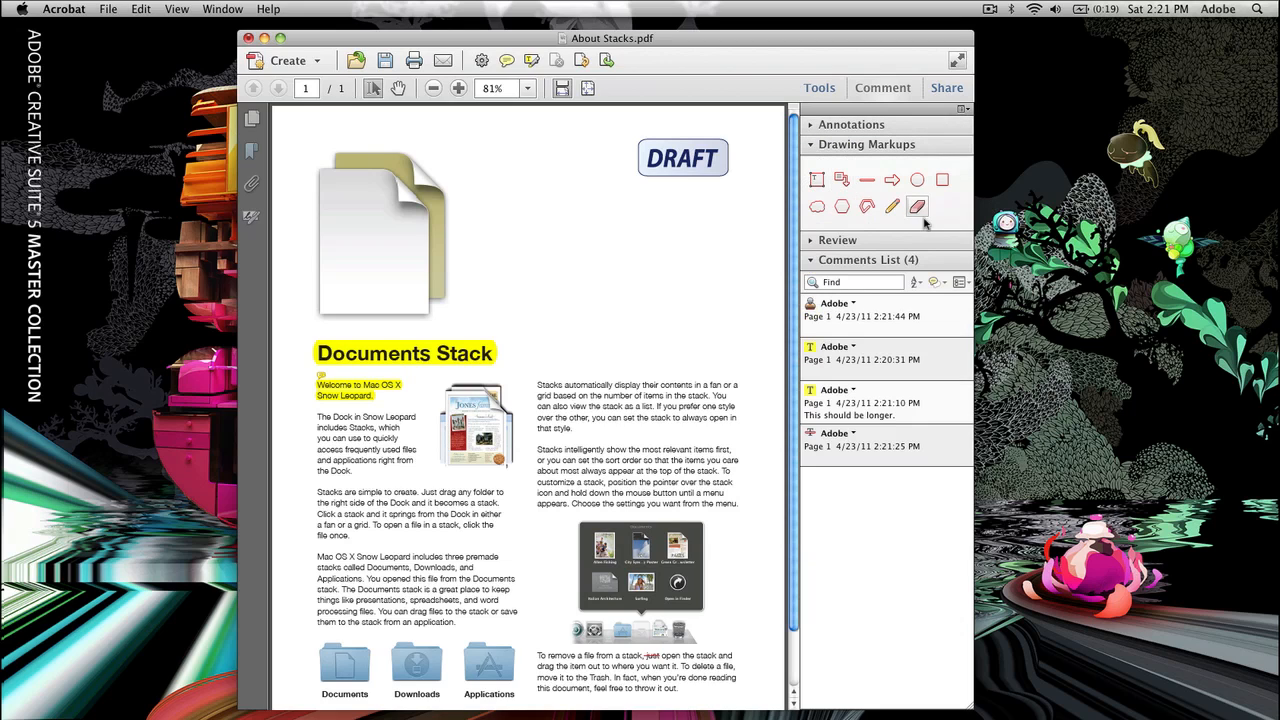
pyautogui.click(866, 207)
pyautogui.click(586, 228)
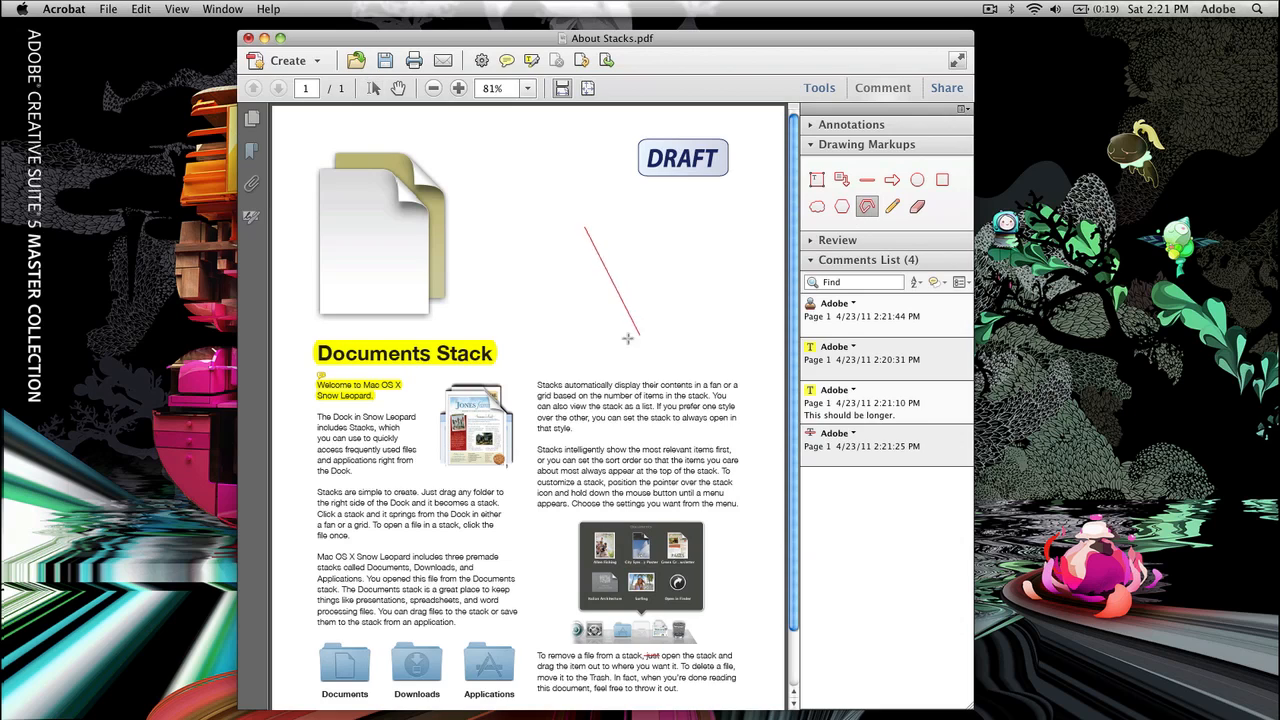
pyautogui.click(545, 334)
pyautogui.click(712, 335)
pyautogui.click(721, 272)
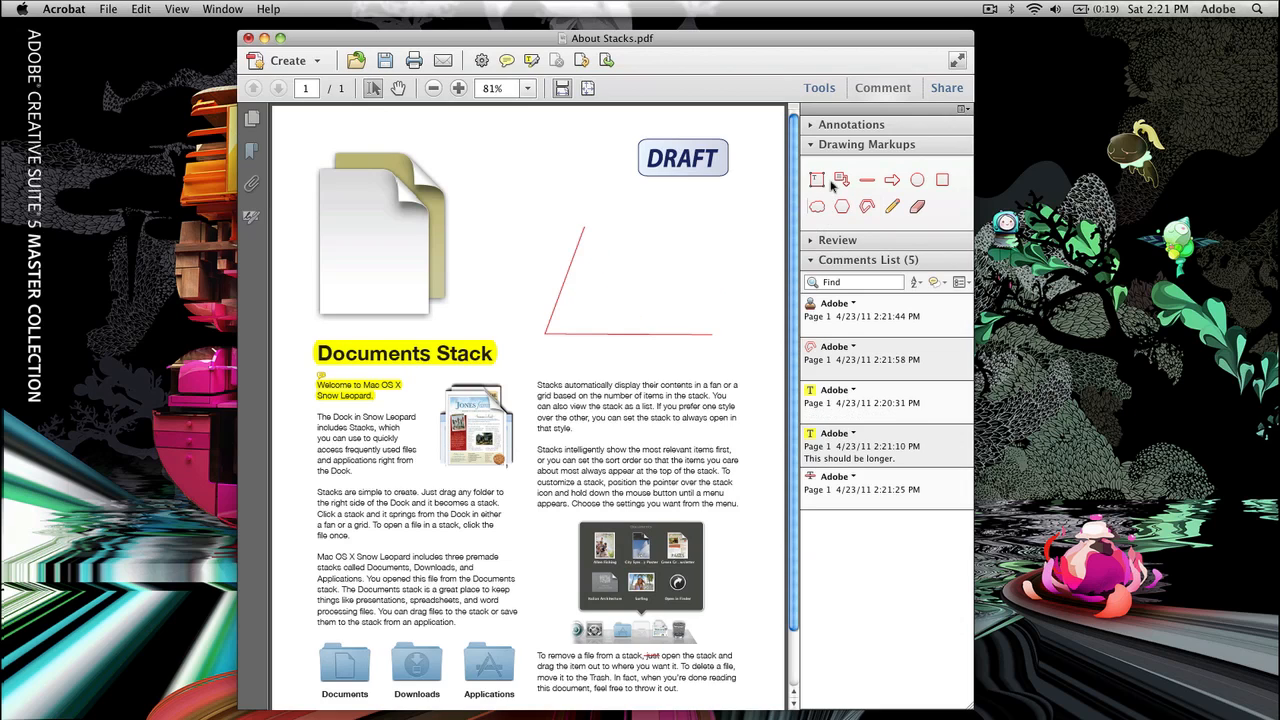
# Draw a three-cornered cloud markup between the connected lines and the DRAFT stamp.
pyautogui.click(817, 206)
pyautogui.click(612, 234)
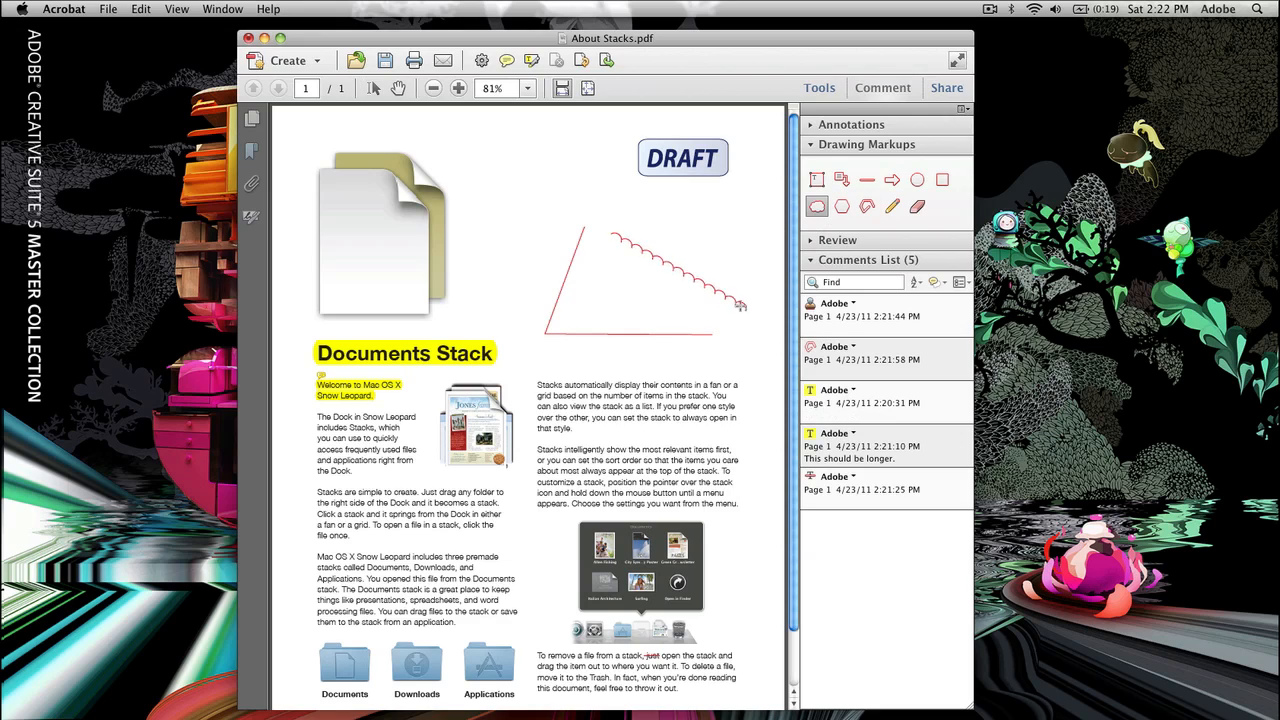
pyautogui.click(698, 220)
pyautogui.doubleClick(717, 254)
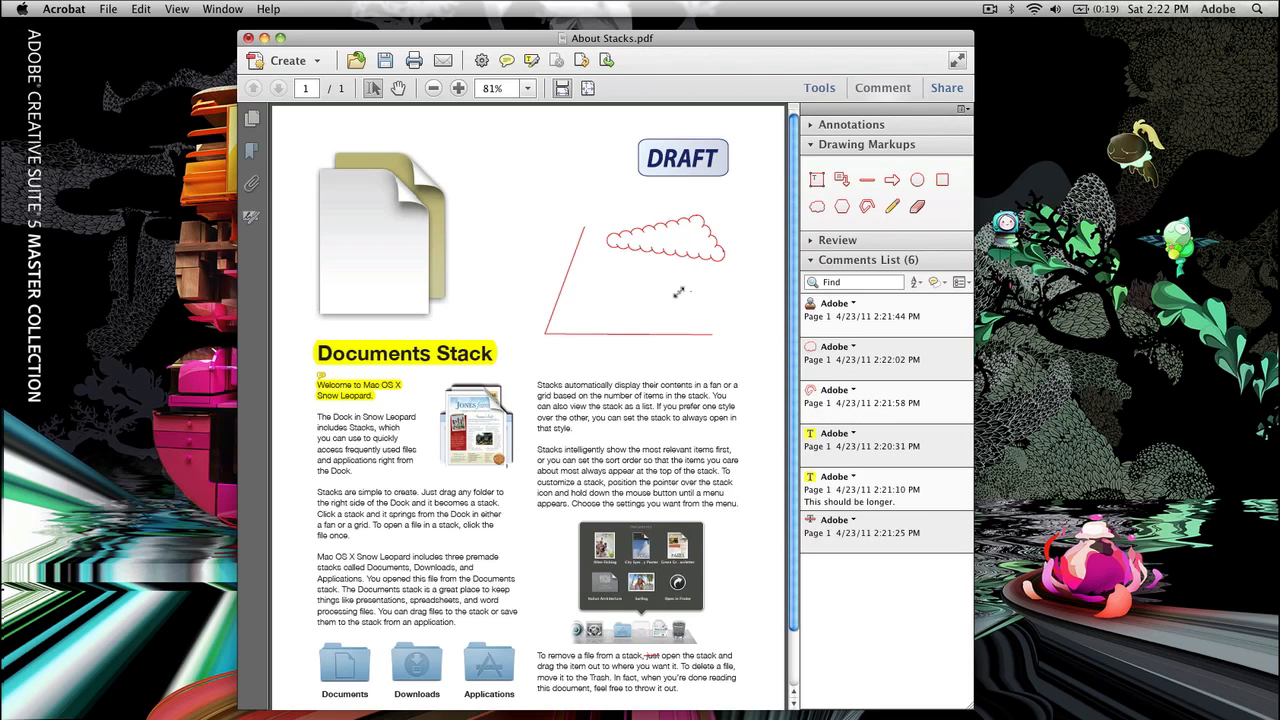
# Delete the cloud and connected-line markups and collapse the drawing markup tools.
pyautogui.click(679, 240)
pyautogui.press('Delete')
pyautogui.click(578, 238)
pyautogui.press('Delete')
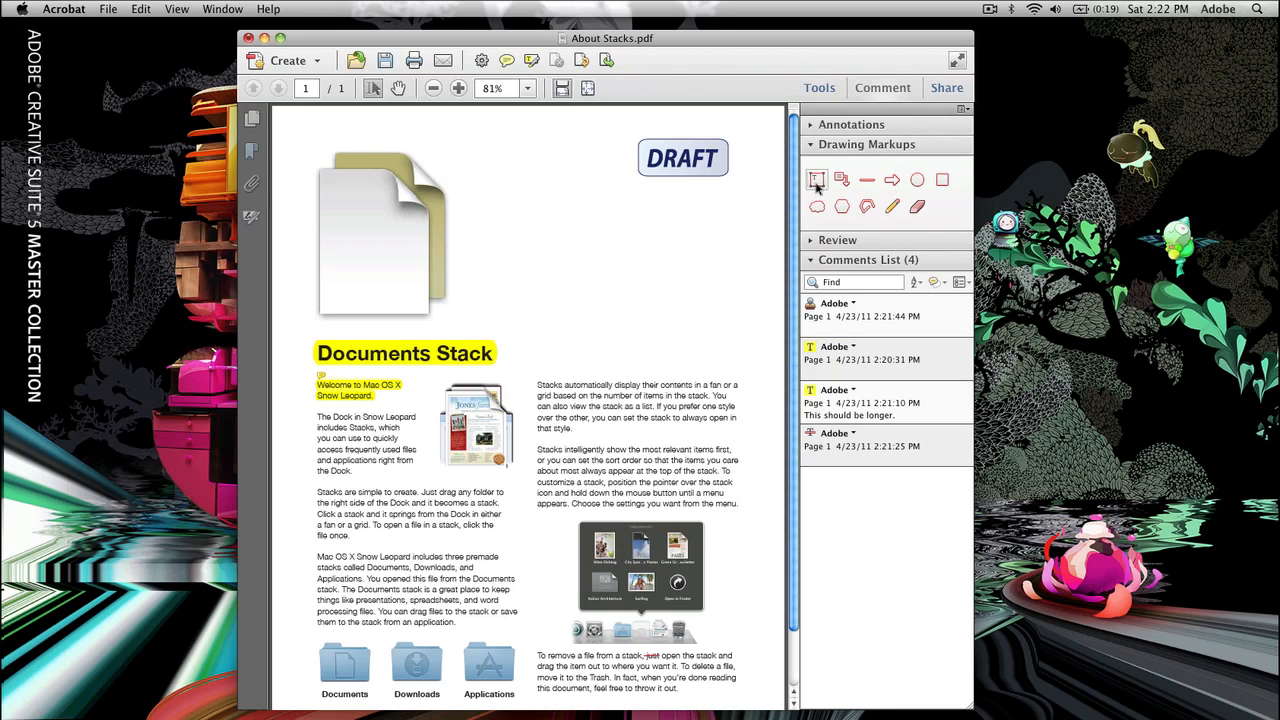
pyautogui.click(900, 148)
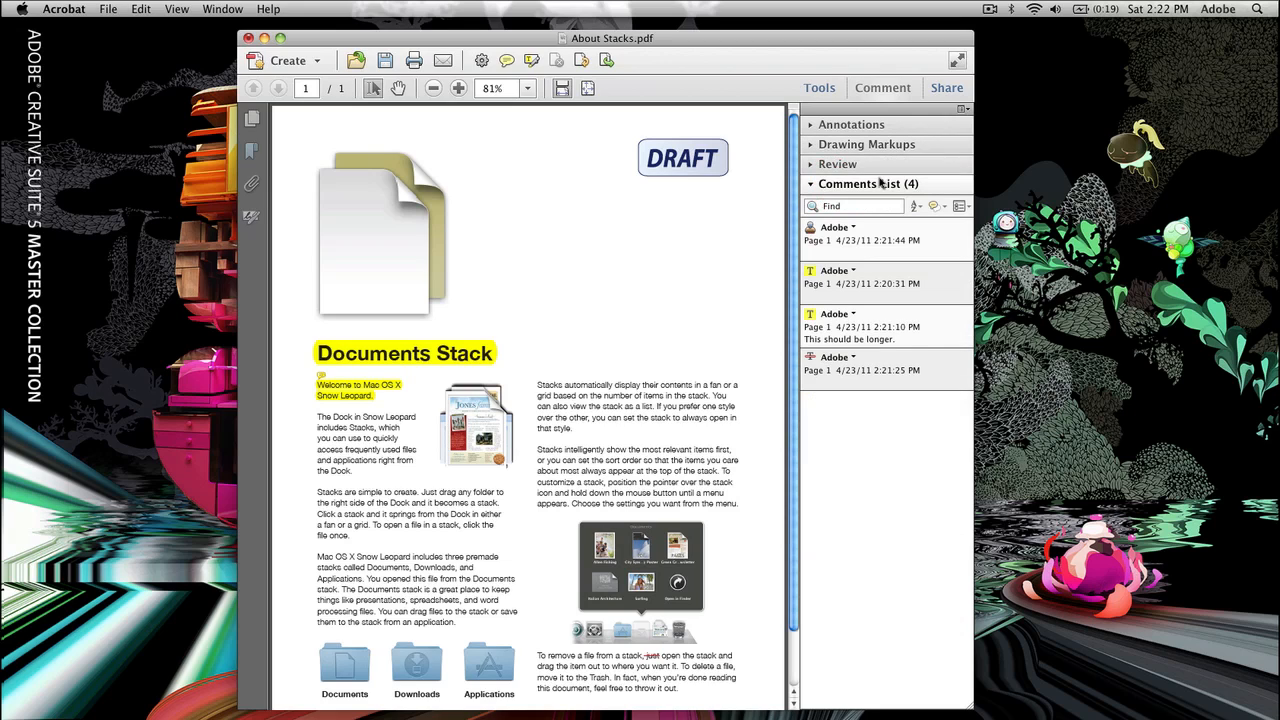
# Start a live collaboration from the review options and save About Stacks as an Adobe PDF file on the Desktop when required.
pyautogui.click(866, 166)
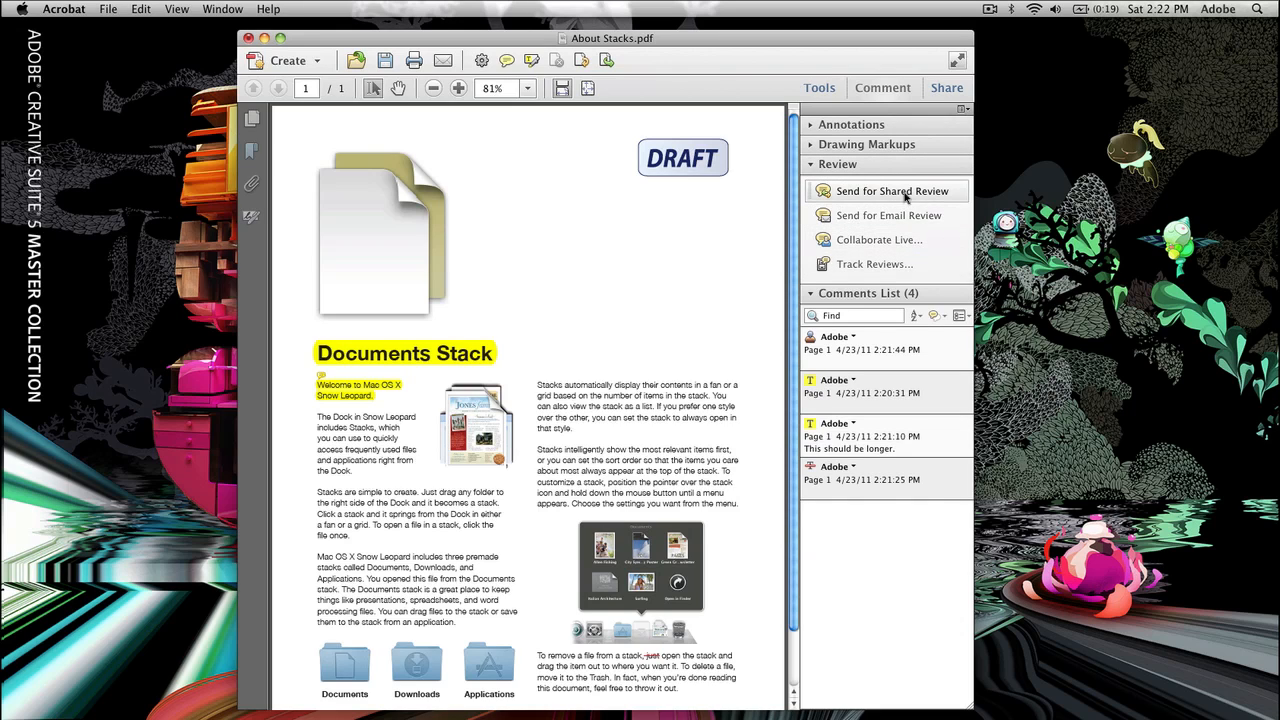
pyautogui.click(893, 246)
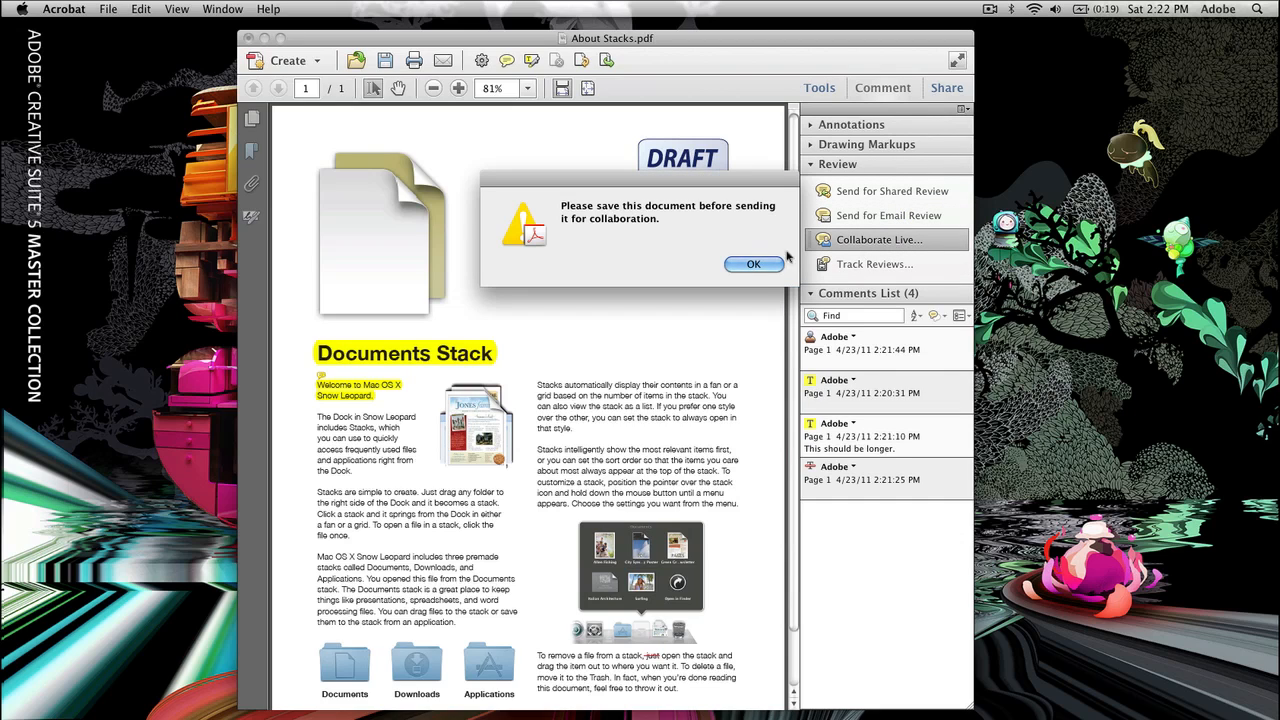
pyautogui.click(755, 265)
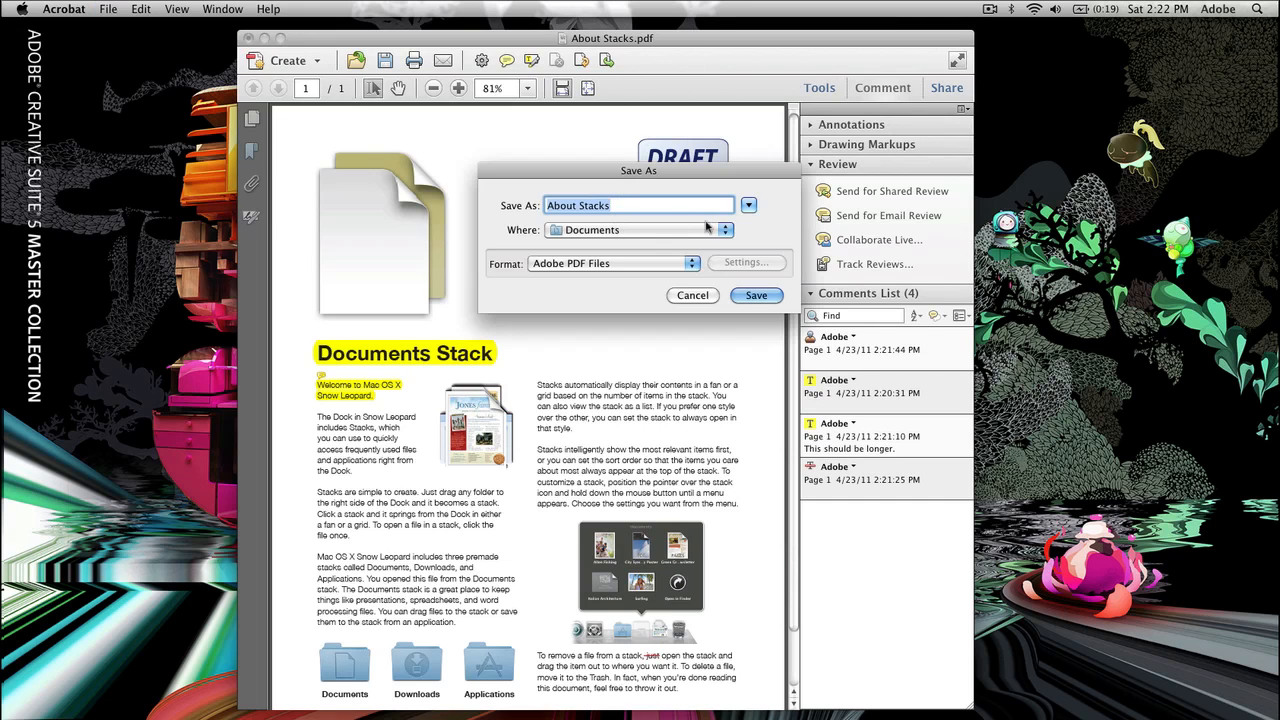
pyautogui.click(706, 229)
pyautogui.click(663, 295)
pyautogui.press('Return')
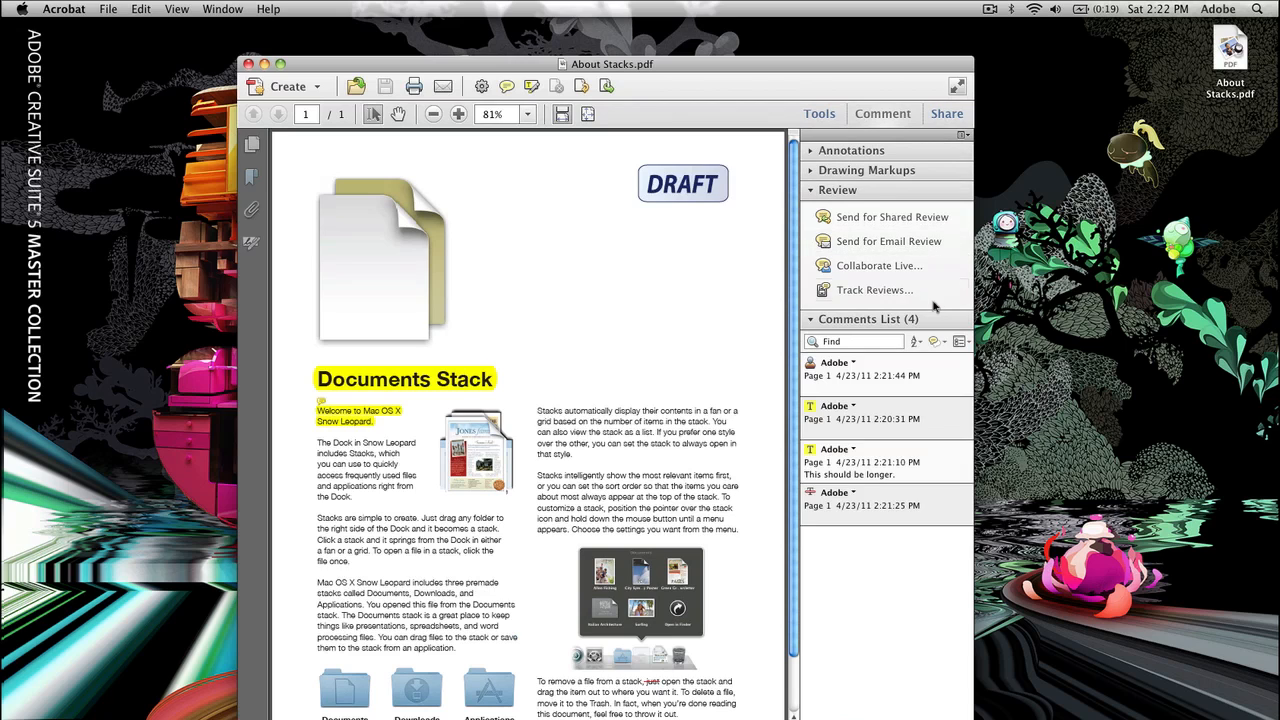
# Examine the live collaboration wizard as far as its document choice, and cancel it without sending About Stacks.pdf.
pyautogui.click(885, 265)
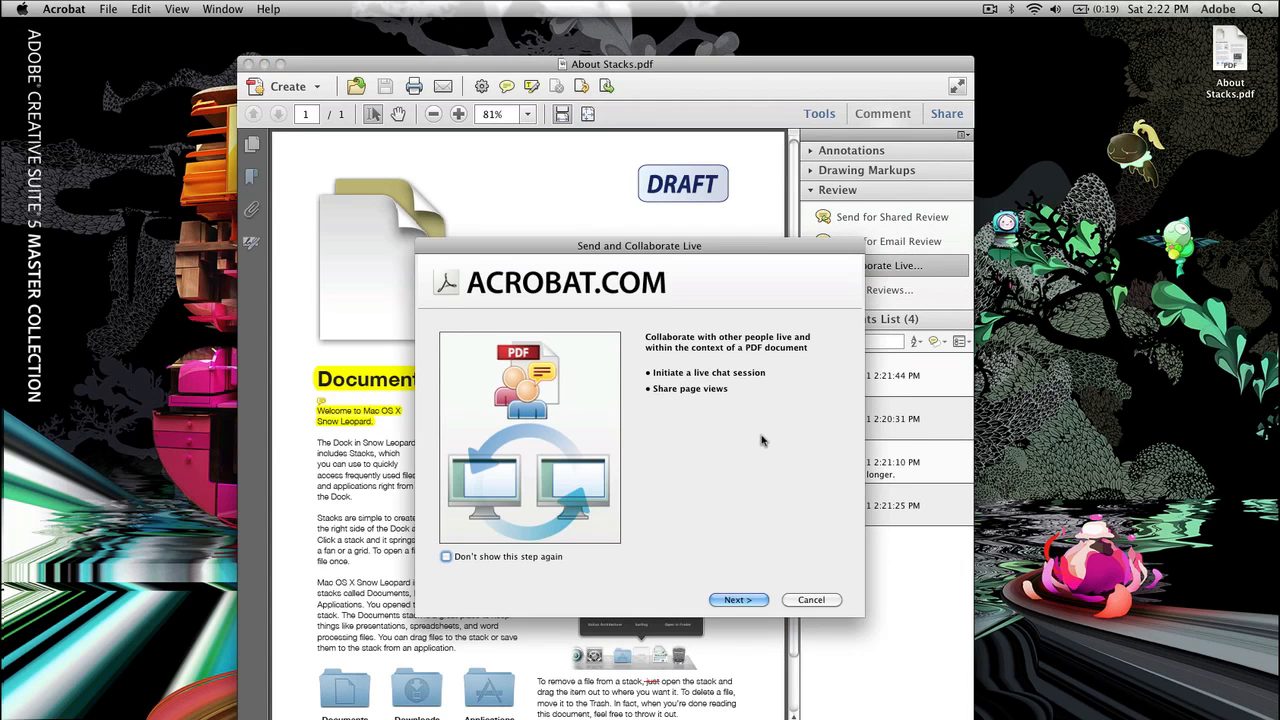
pyautogui.click(740, 601)
pyautogui.click(679, 604)
pyautogui.click(690, 294)
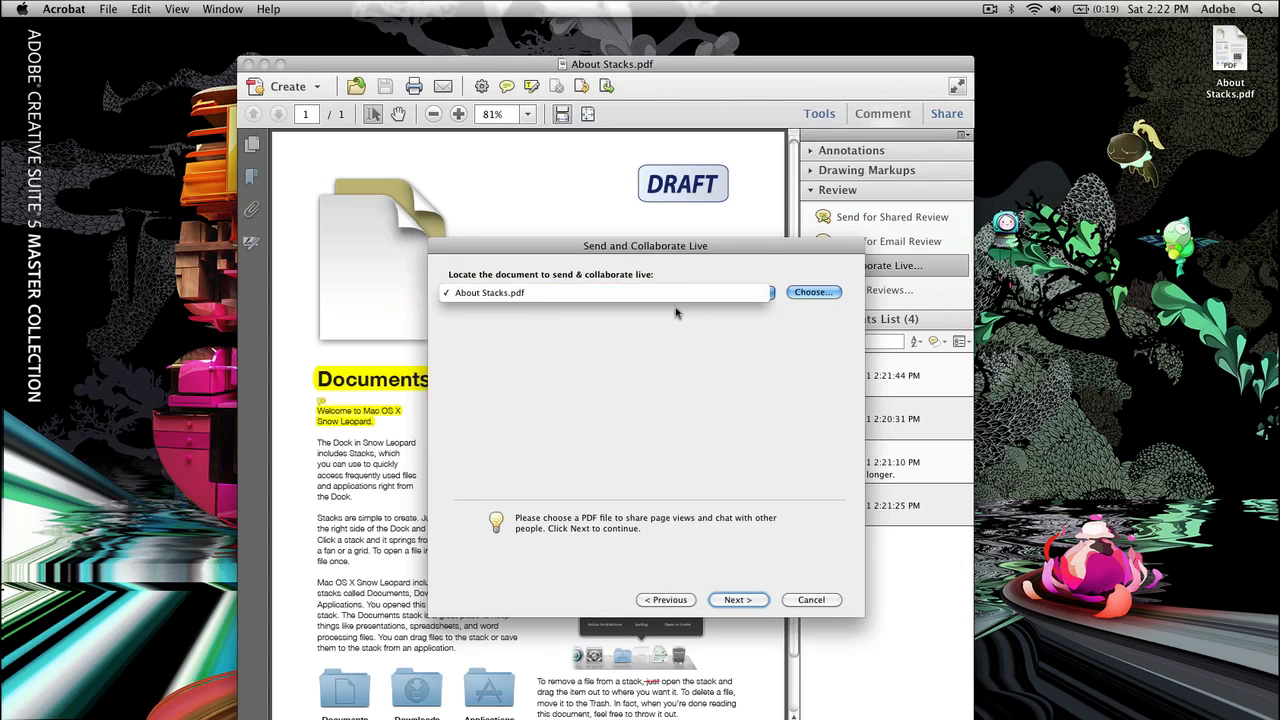
pyautogui.click(678, 360)
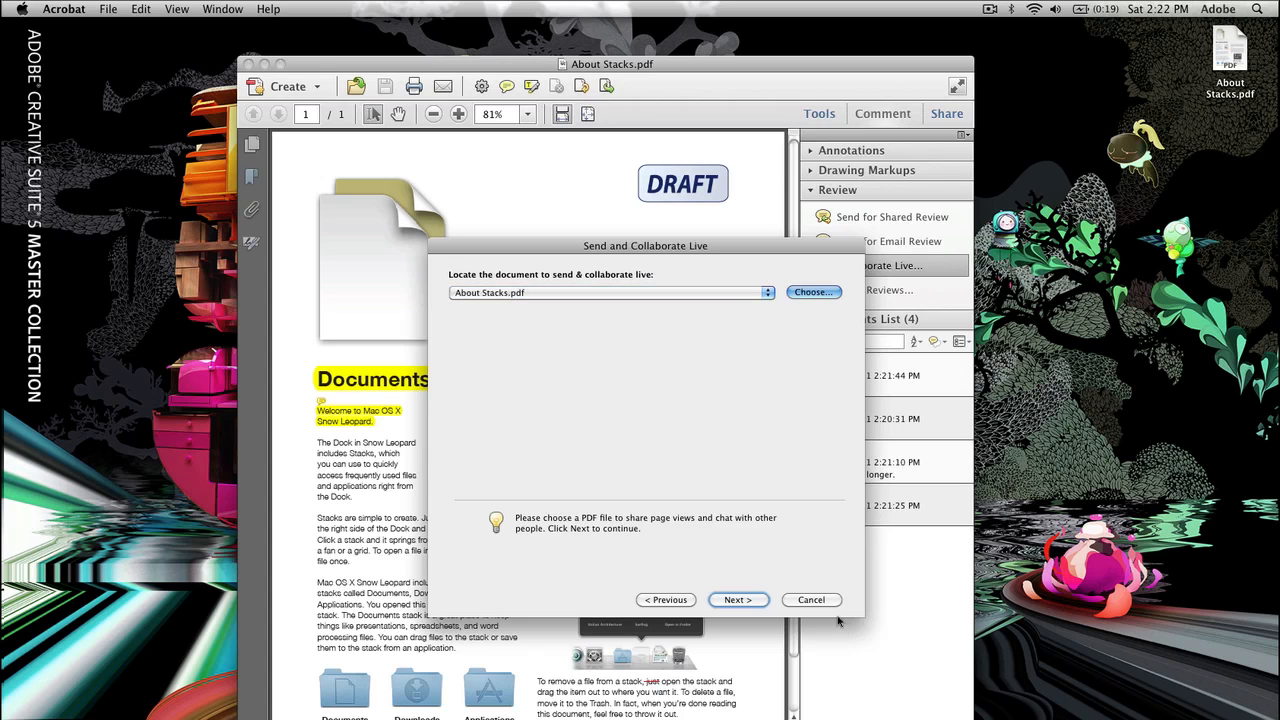
pyautogui.click(814, 602)
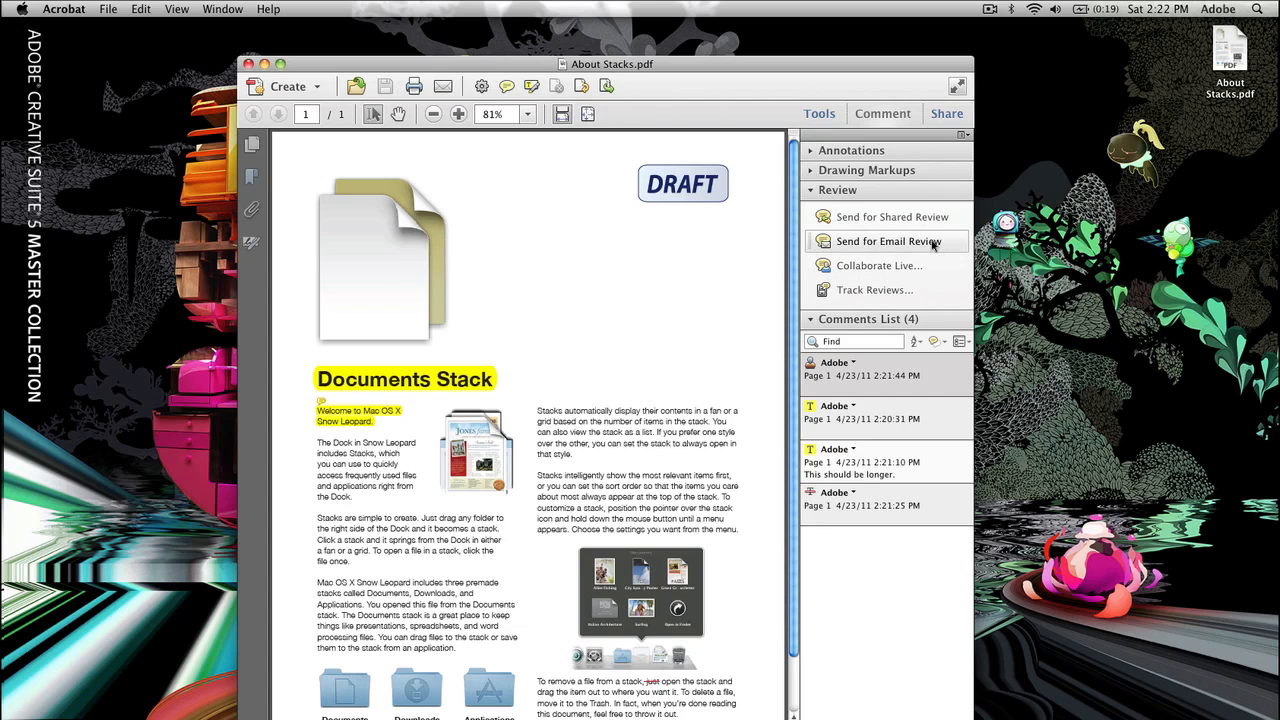
# Examine the methods for collecting reviewers' comments in the shared review setup, and cancel the setup.
pyautogui.click(934, 216)
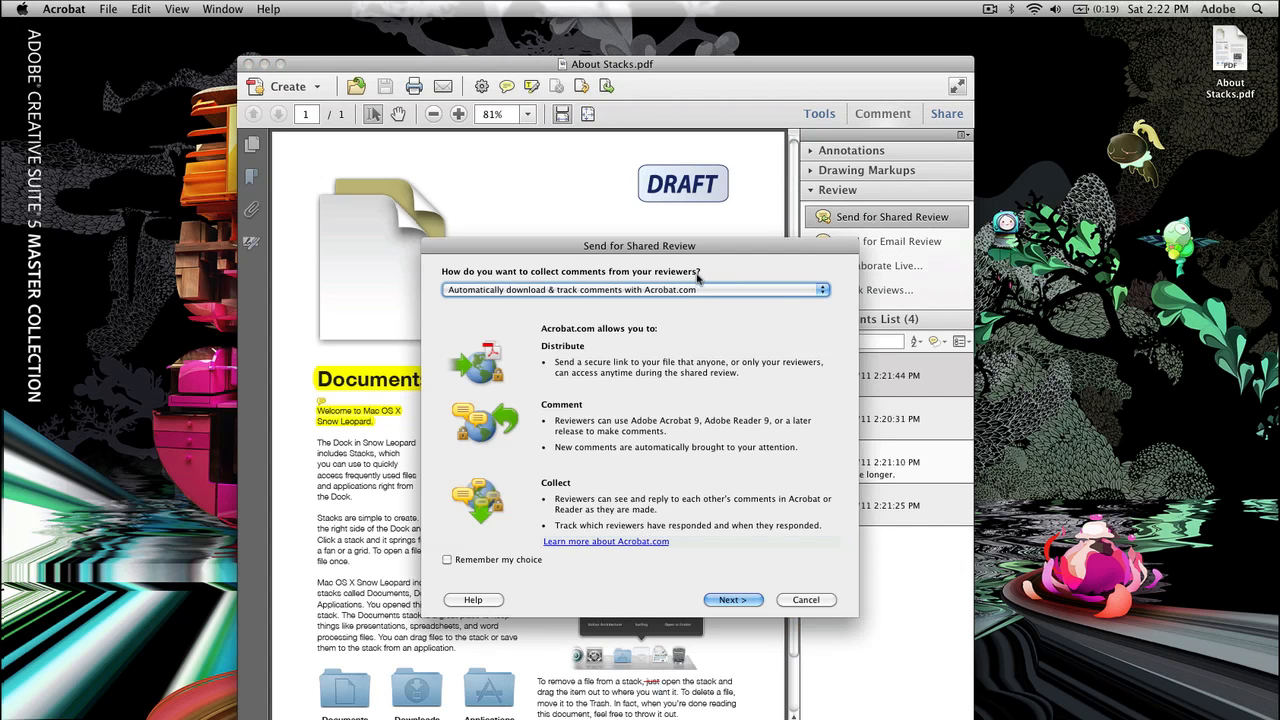
pyautogui.click(697, 289)
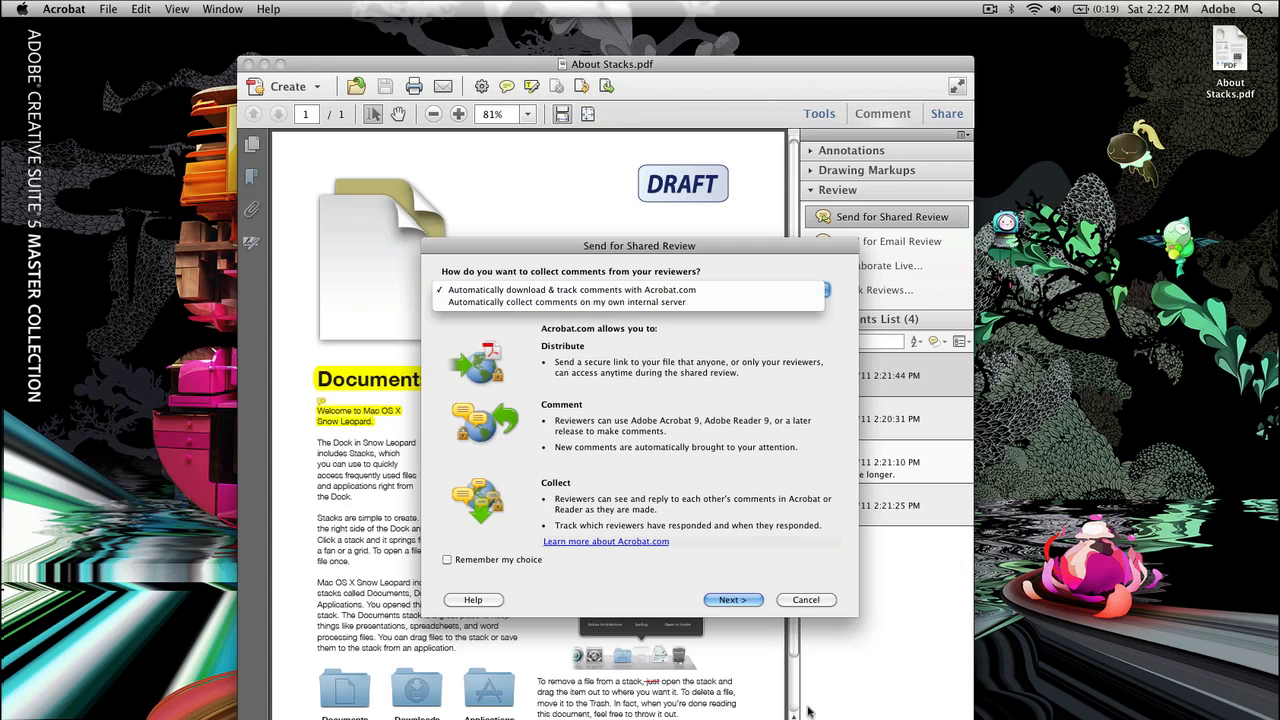
pyautogui.click(806, 599)
pyautogui.click(806, 599)
# Start an email review and complete the identity setup with the initiator's name and email address.
pyautogui.click(918, 244)
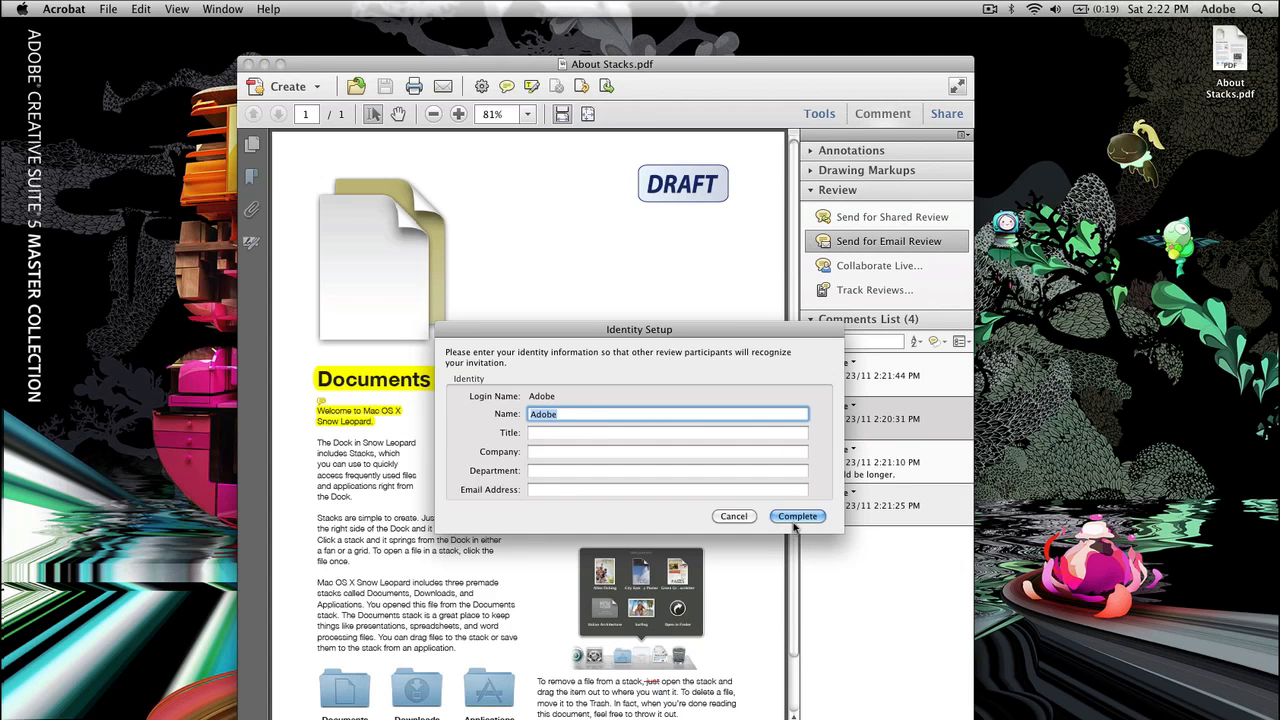
pyautogui.click(795, 517)
pyautogui.click(755, 272)
pyautogui.click(580, 433)
pyautogui.click(552, 491)
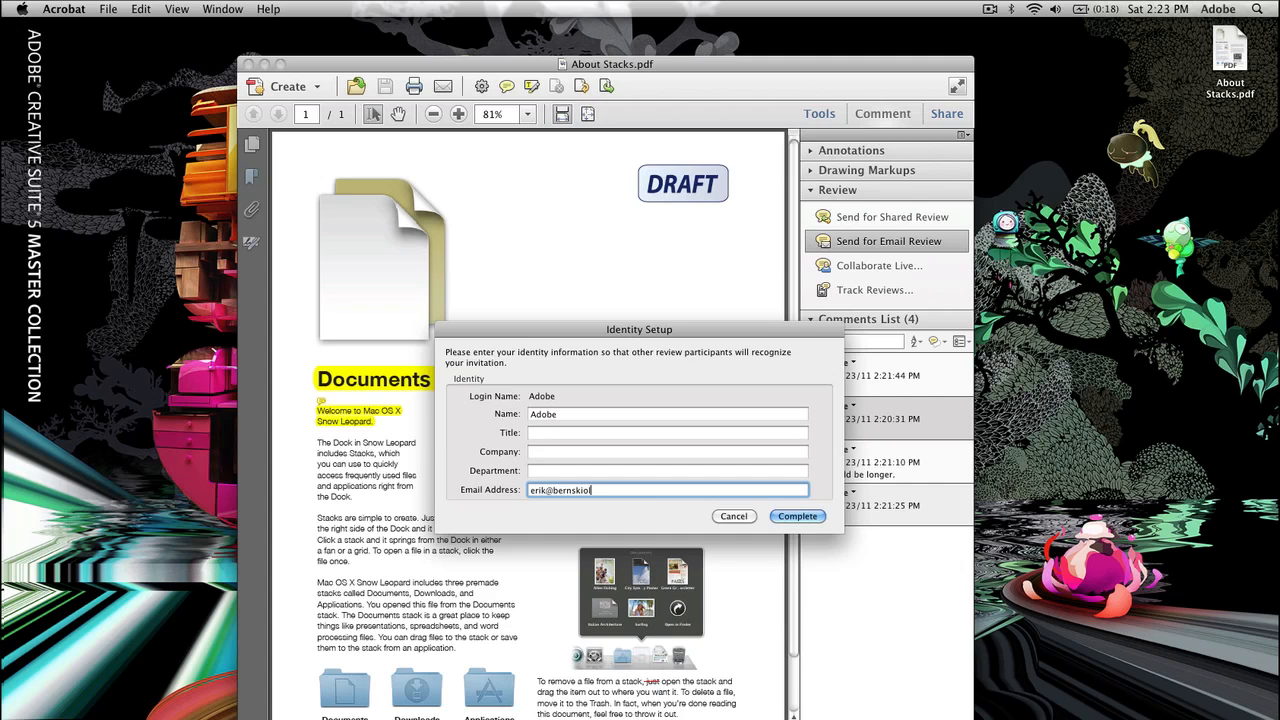
pyautogui.click(587, 412)
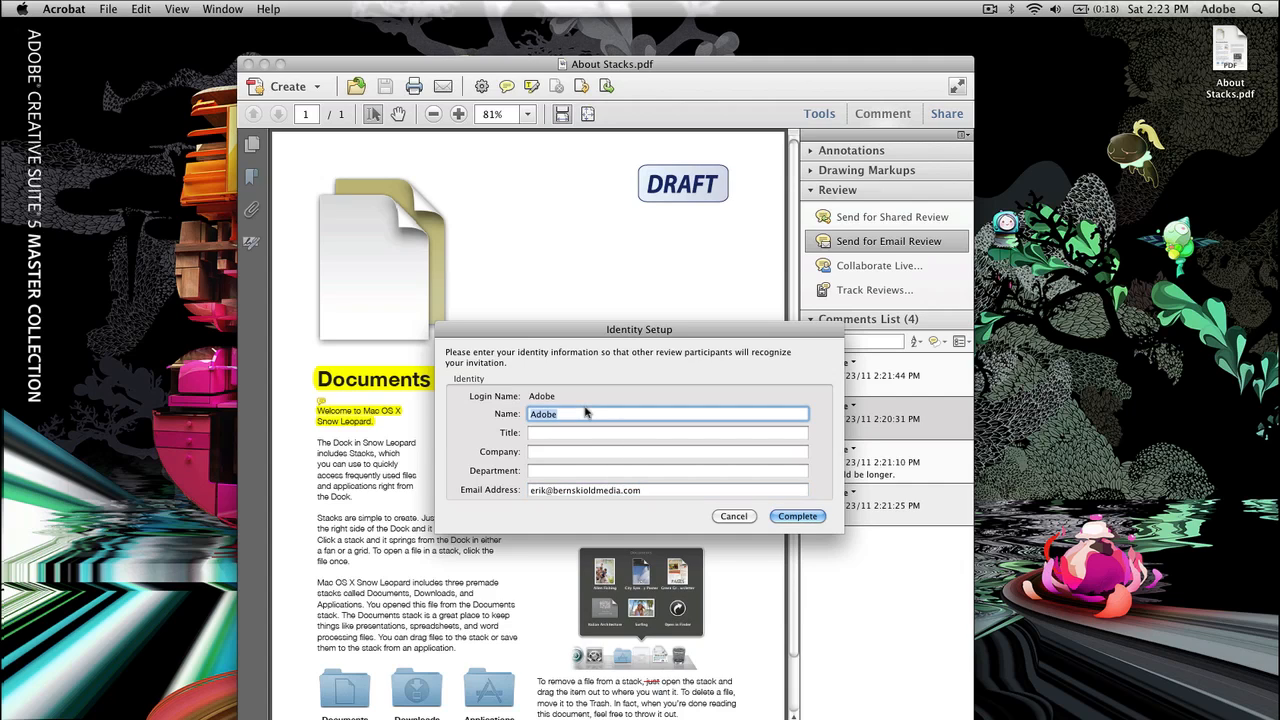
pyautogui.press('BackSpace')
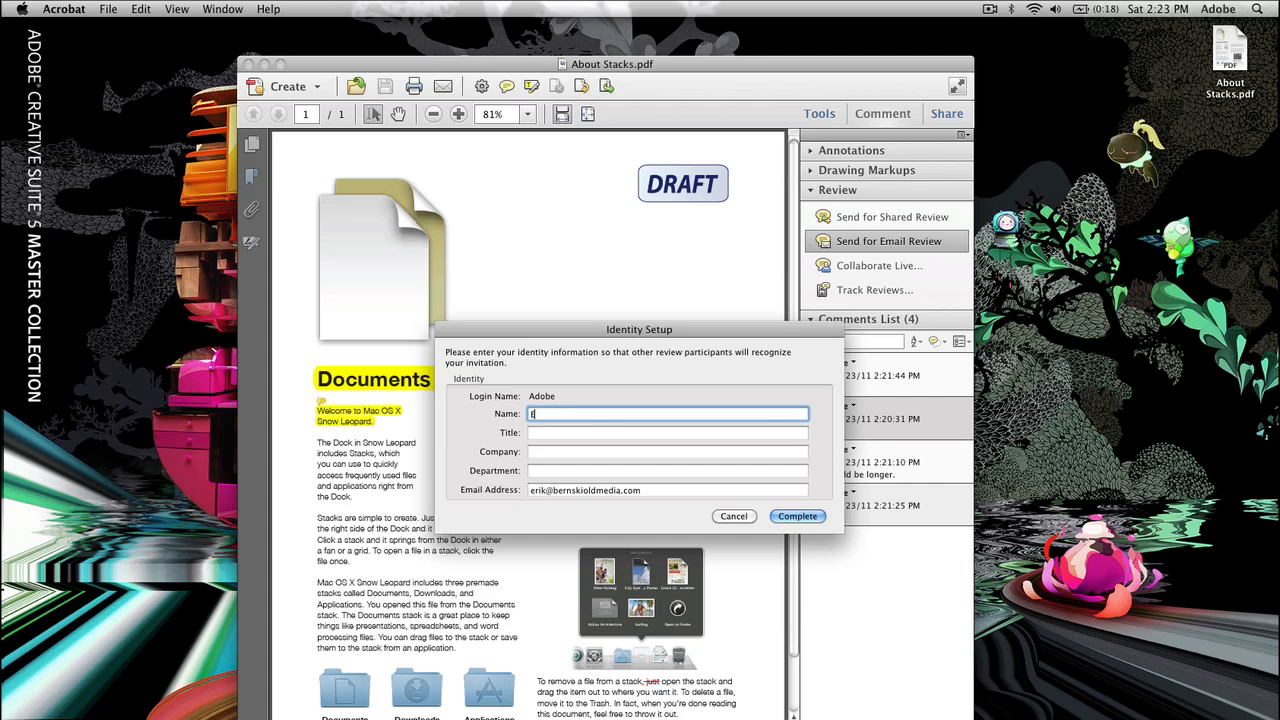
pyautogui.click(805, 518)
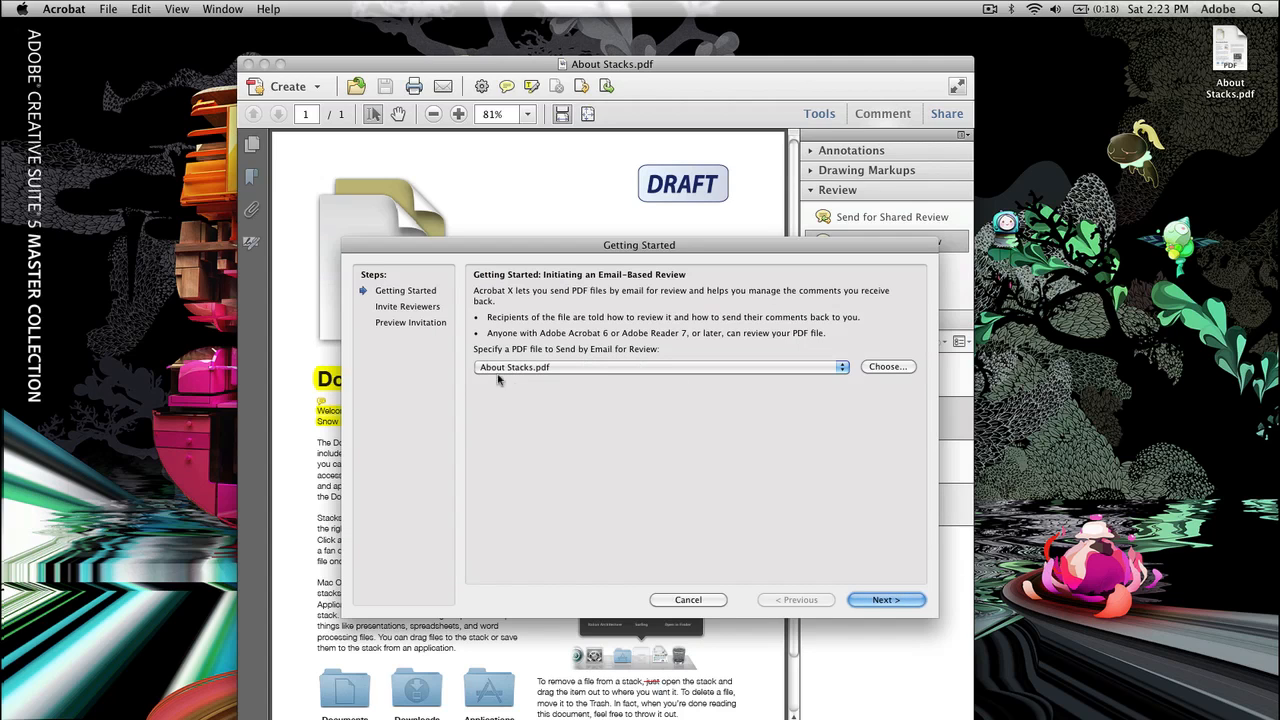
# Check the email review's PDF file choice and reviewer invitation page, and cancel the review without inviting anyone.
pyautogui.click(560, 367)
pyautogui.click(560, 367)
pyautogui.click(858, 601)
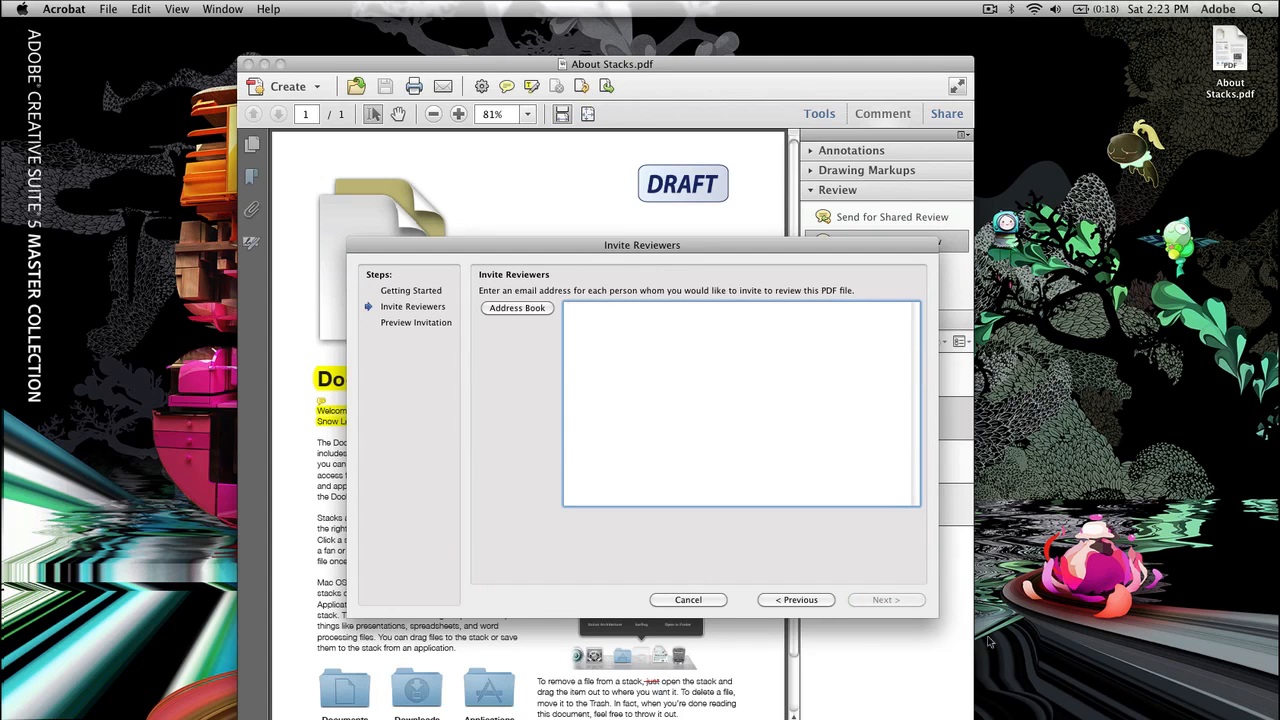
pyautogui.click(686, 599)
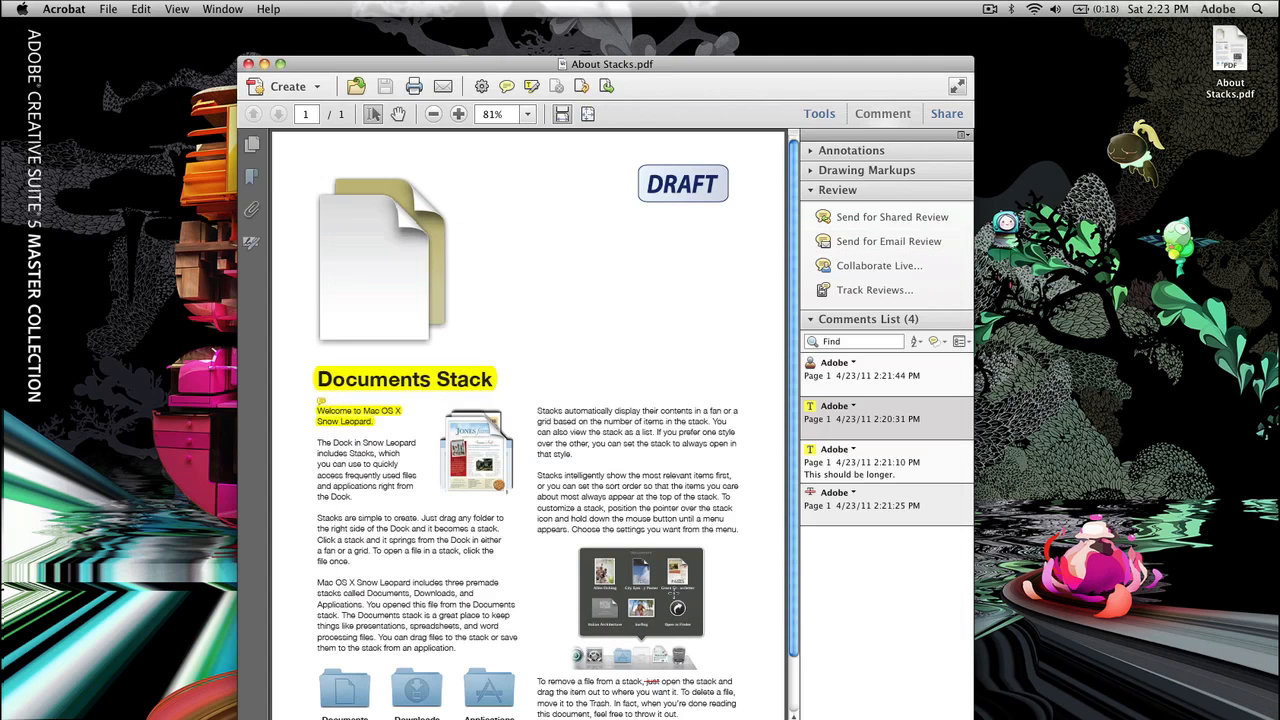
# Examine the sent and joined reviews and the distributed and received forms in the review Tracker, and close it.
pyautogui.click(891, 291)
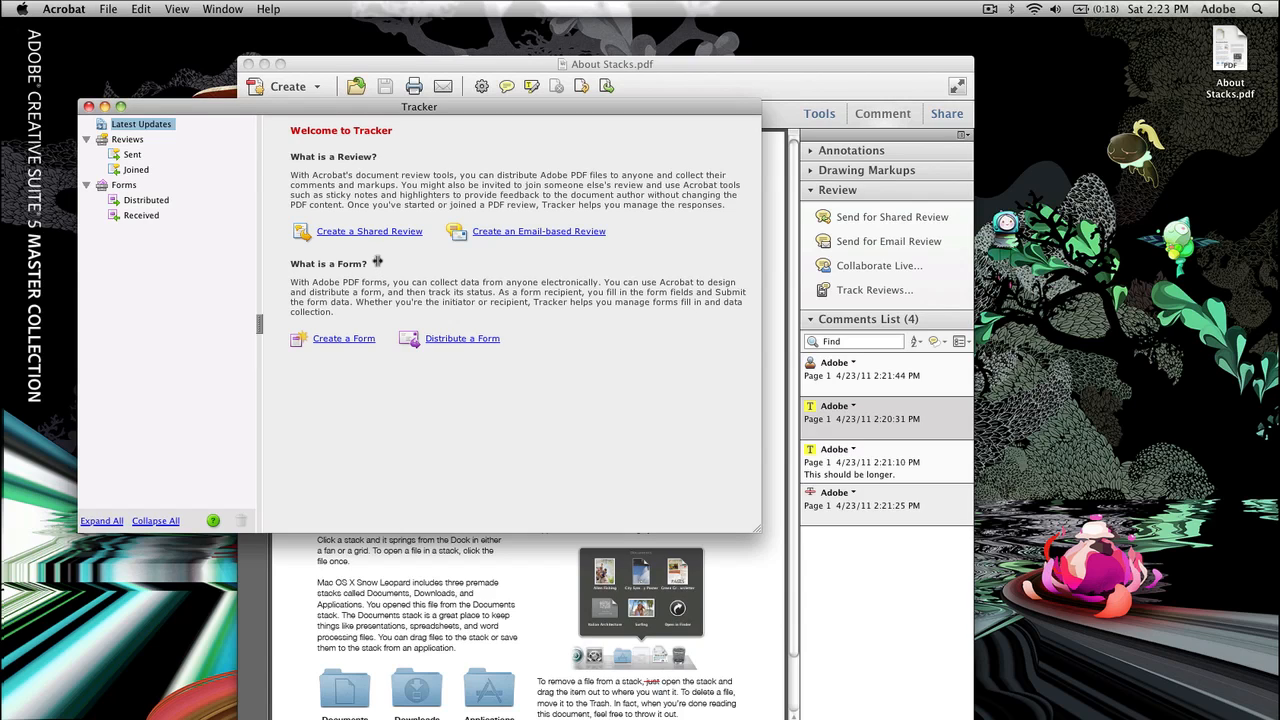
pyautogui.click(130, 155)
pyautogui.click(135, 169)
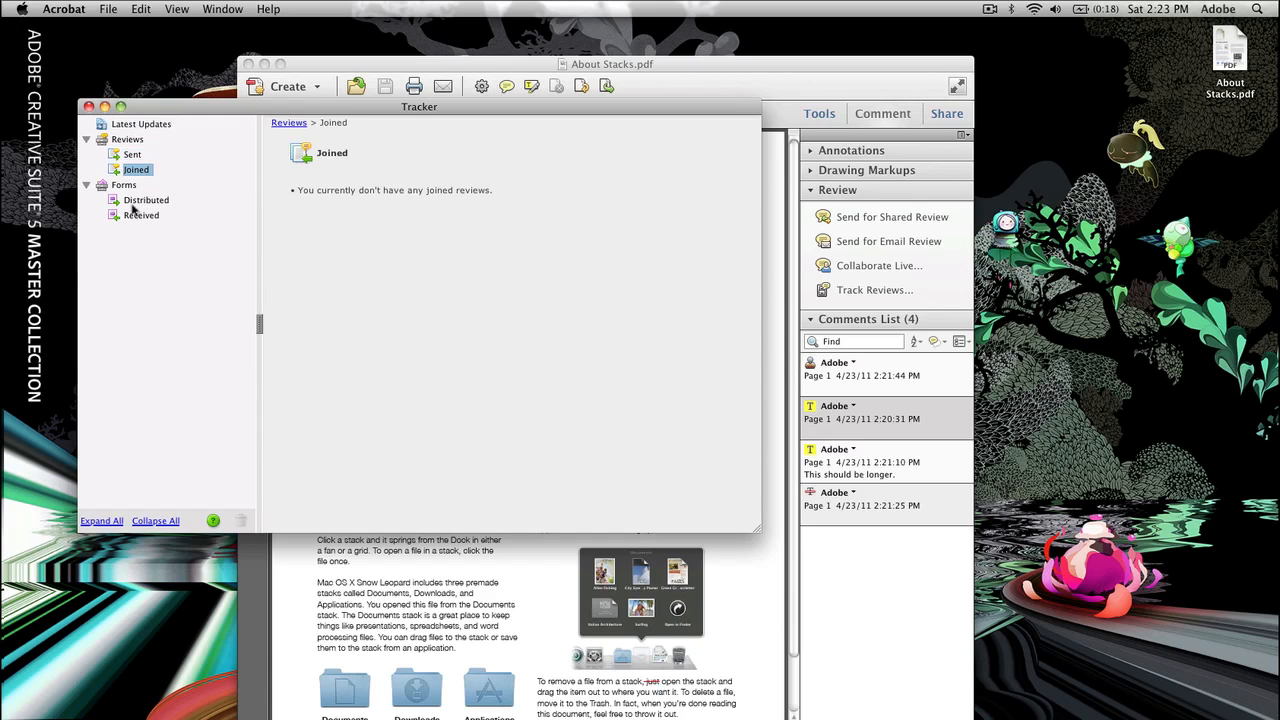
pyautogui.click(137, 200)
pyautogui.click(135, 215)
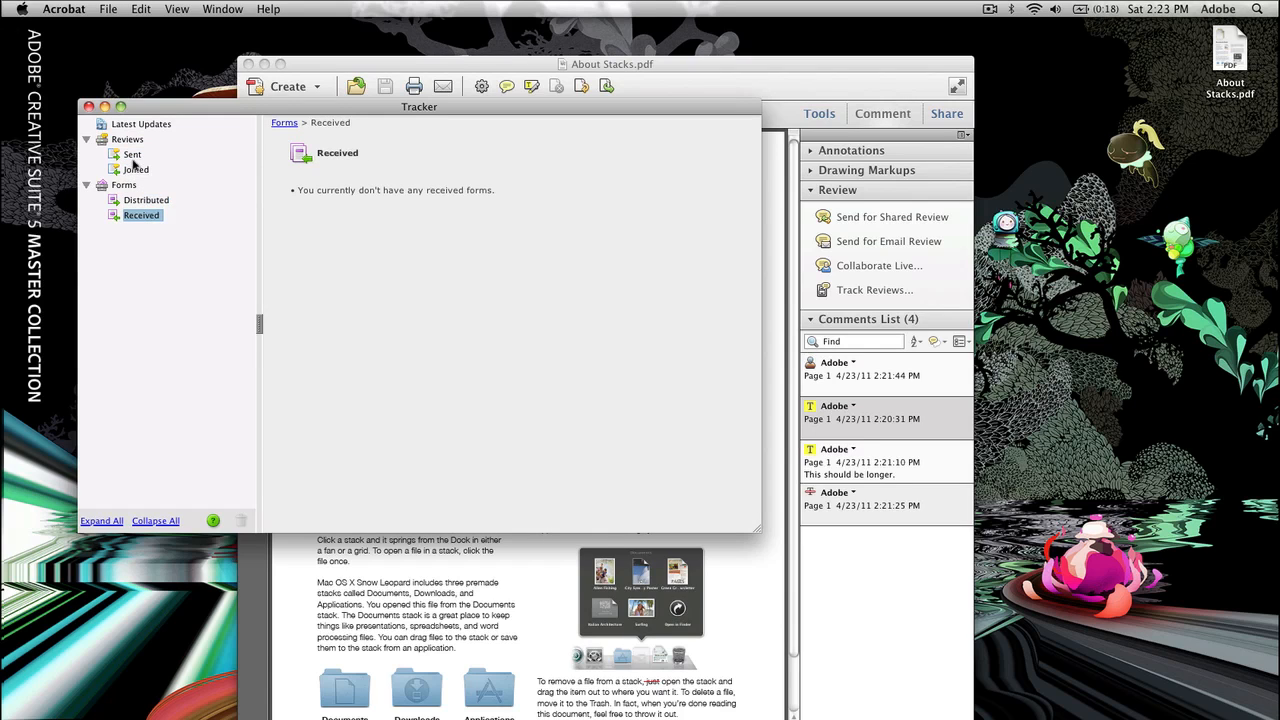
pyautogui.click(135, 169)
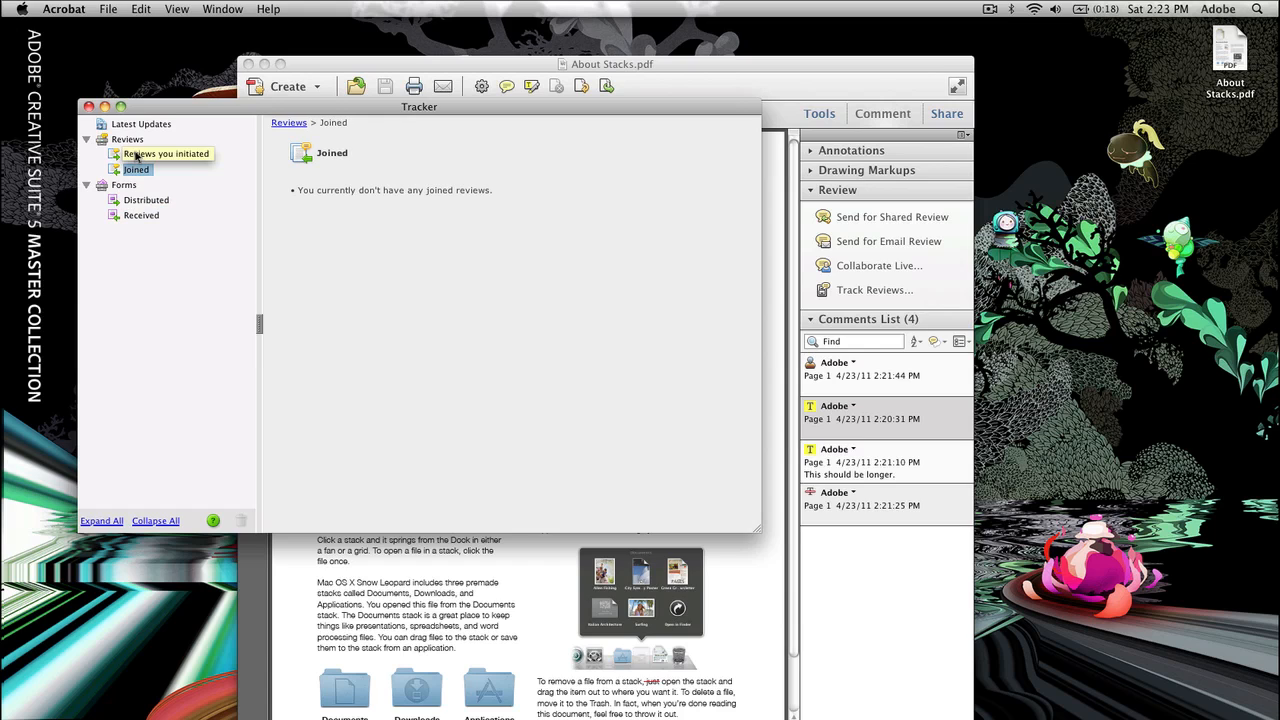
pyautogui.click(89, 106)
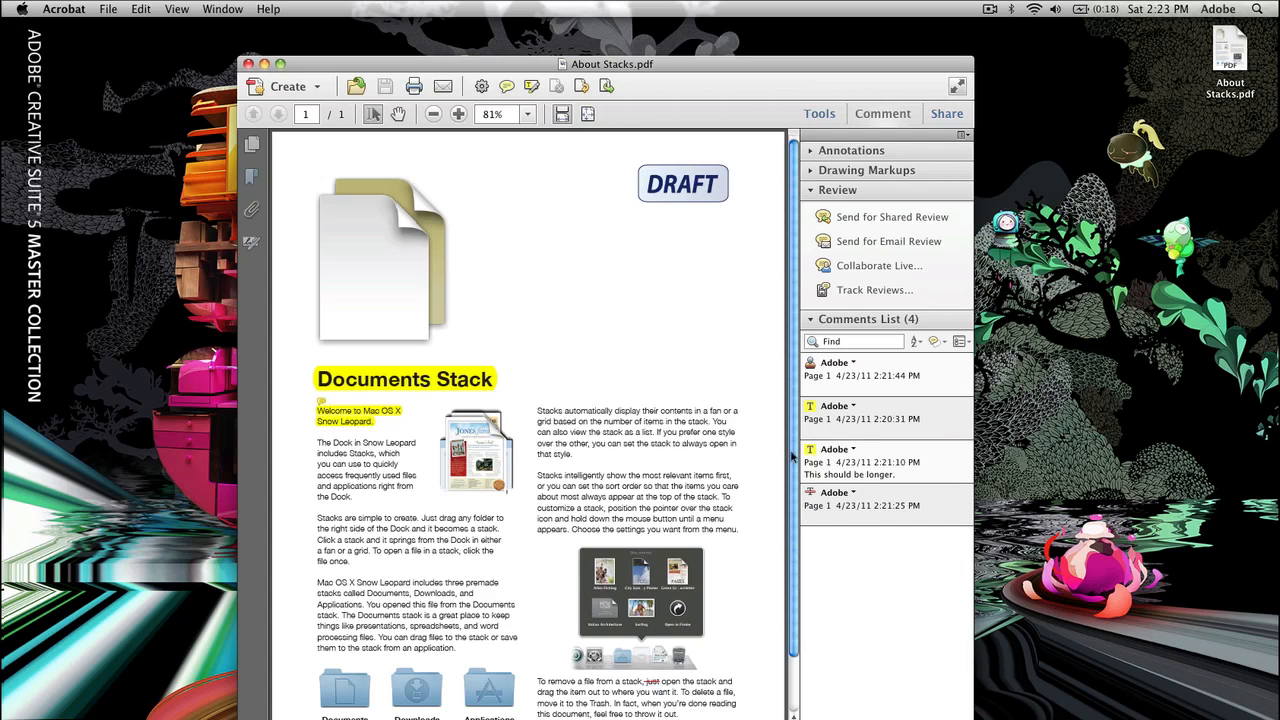
# Expand the Annotations tools in the commenting pane.
pyautogui.click(868, 151)
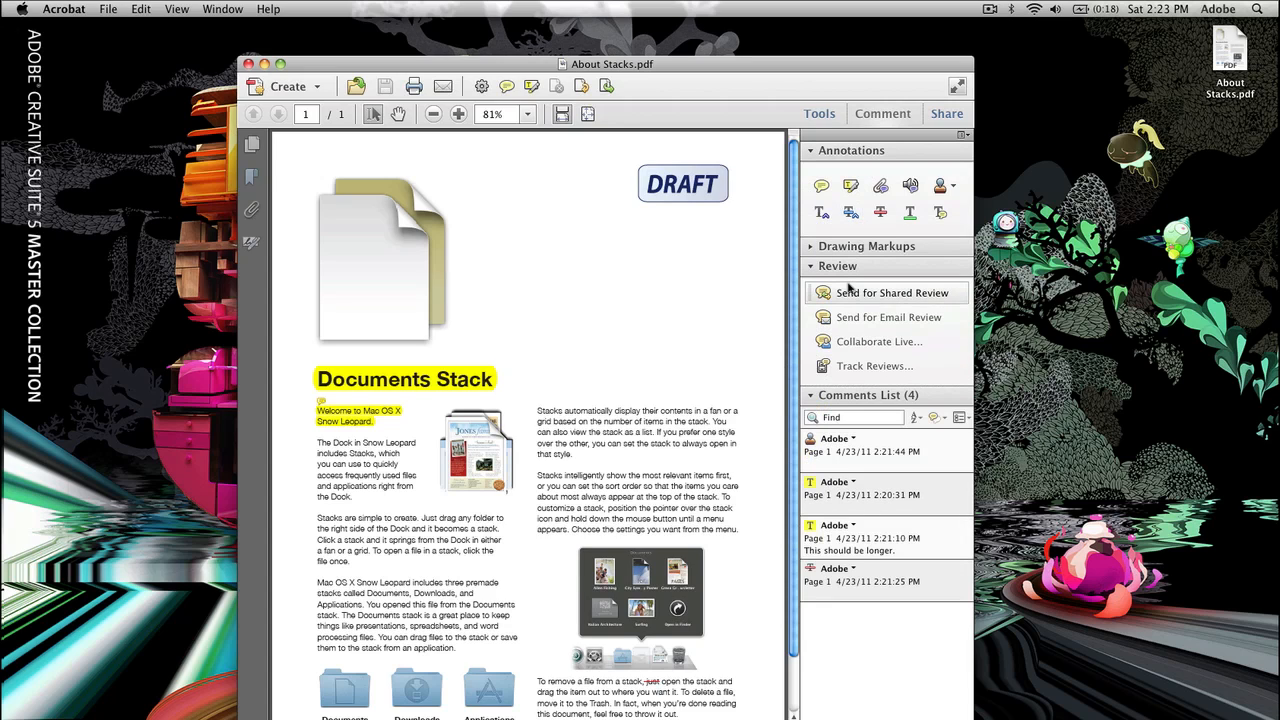